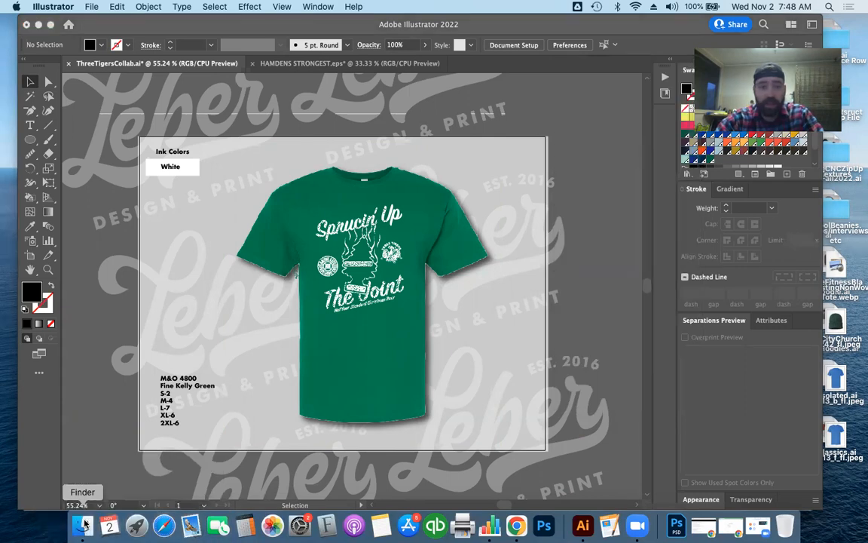
Find the shirt images 79613_b_fl.jpeg and 79613_f_fl.jpeg in the Desktop folder and open them in Photoshop.
left_click(236, 238)
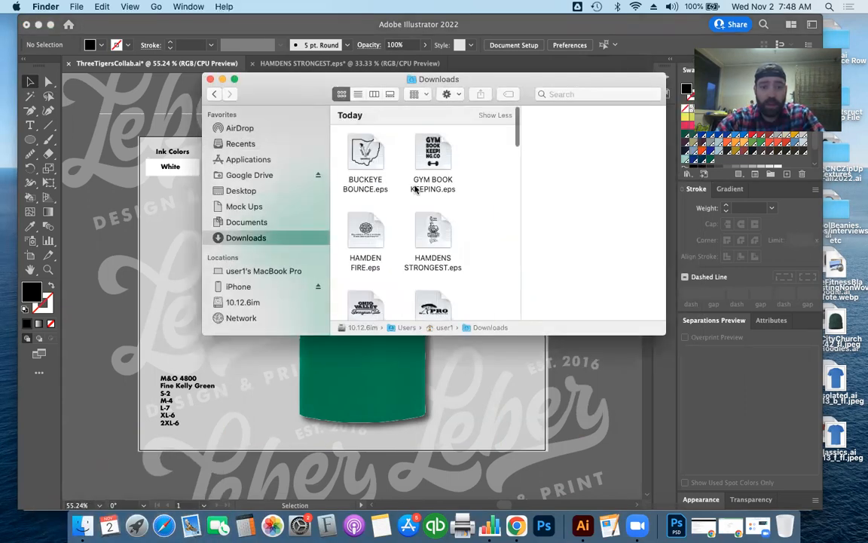
scroll(399, 218, "down", 5)
scroll(400, 217, "down", 3)
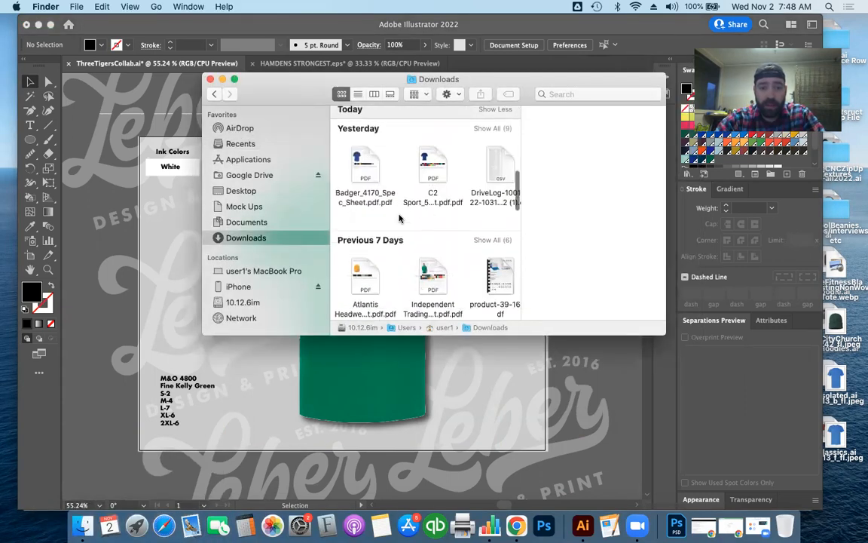
left_click(241, 191)
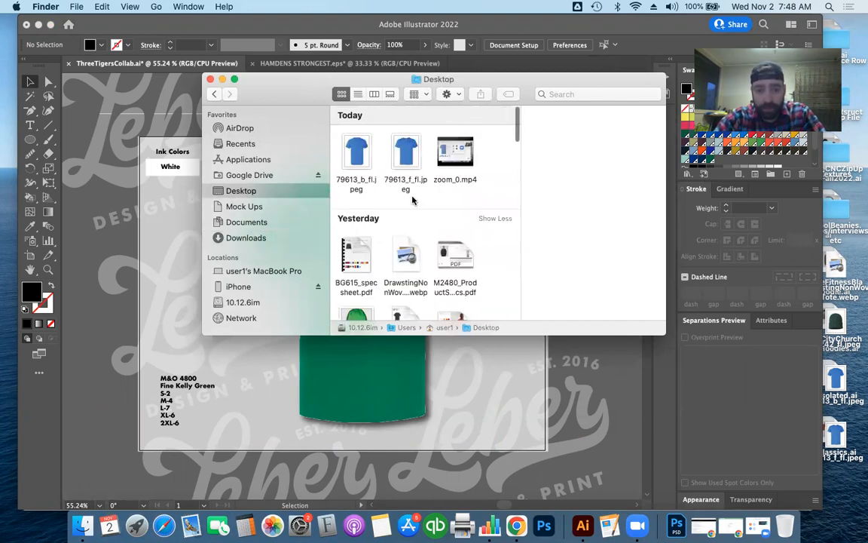
left_click_drag(412, 199, 545, 497)
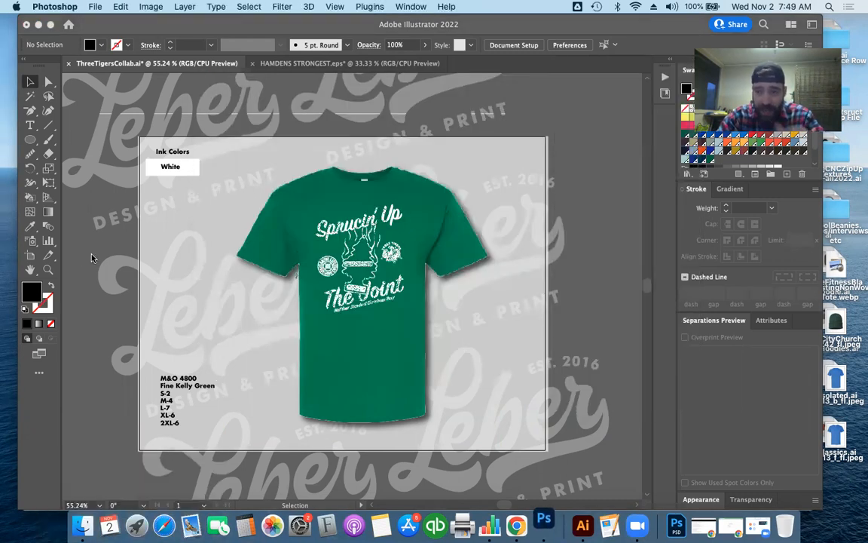
left_click(100, 242)
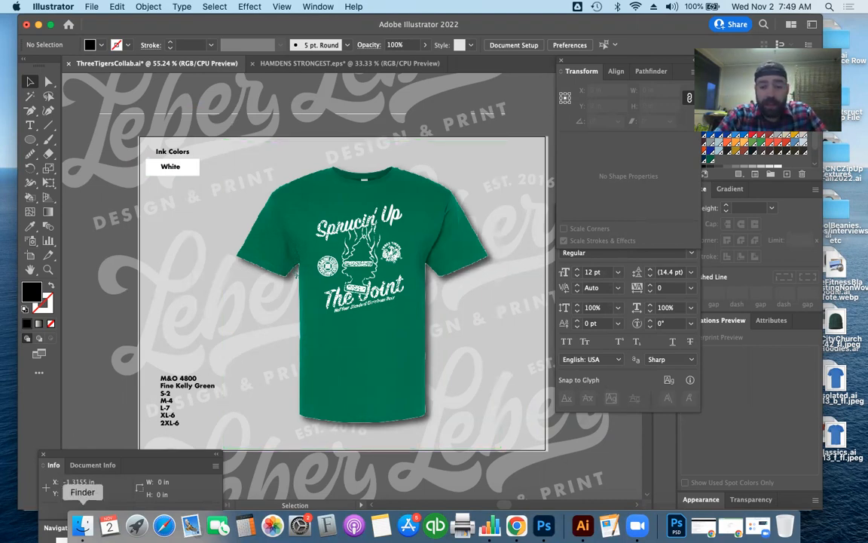
Switch to Photoshop, dismiss the graphics processor compatibility check and enlarge the document window showing 79613_f_fl.jpeg.
left_click(544, 525)
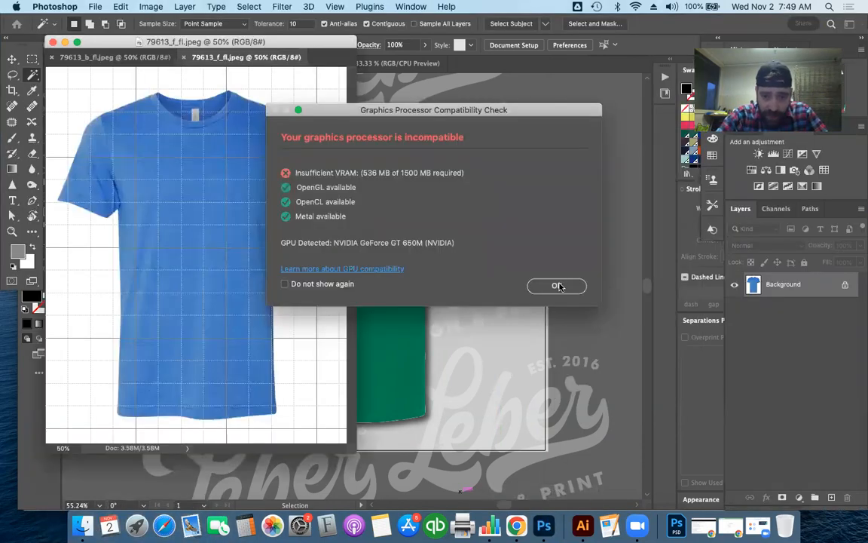
left_click(557, 285)
left_click_drag(350, 450, 543, 446)
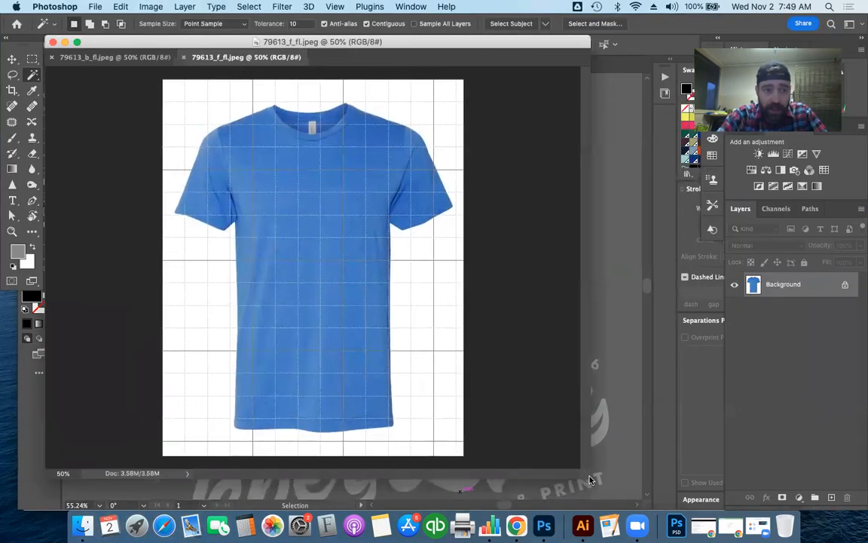
left_click(118, 59)
left_click(246, 57)
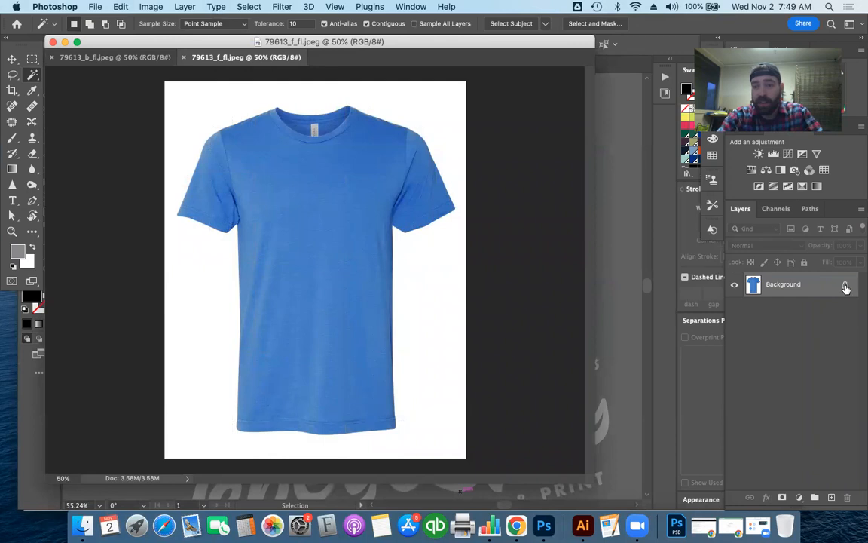
Unlock the front shirt's Background layer and delete the white area around the shirt using the Magic Wand with tolerance 20.
left_click(845, 287)
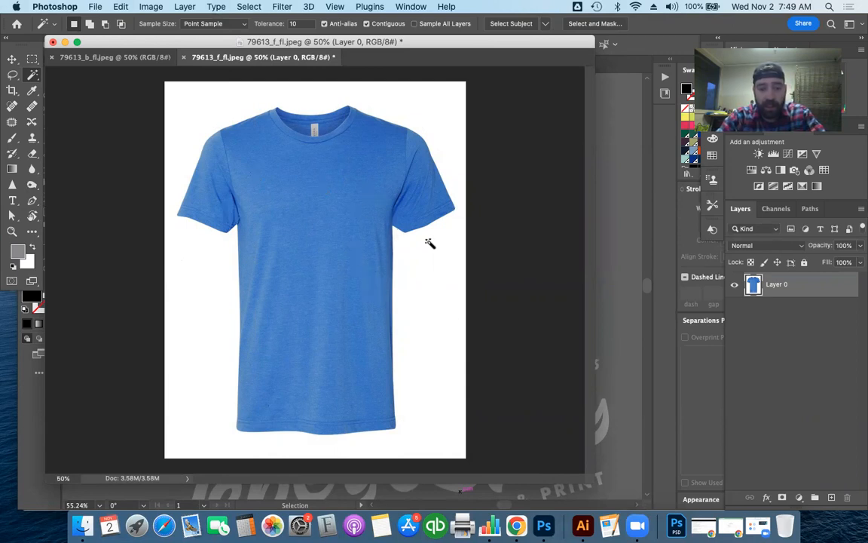
left_click(11, 60)
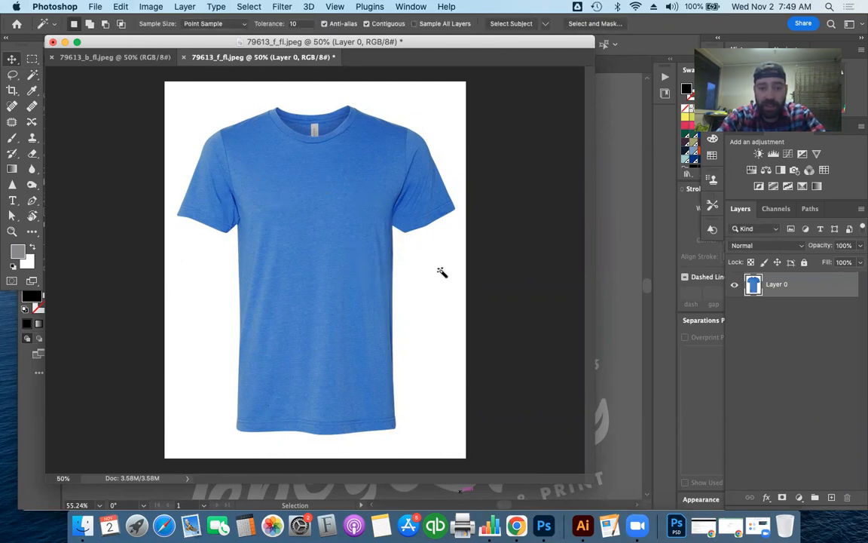
left_click(301, 25)
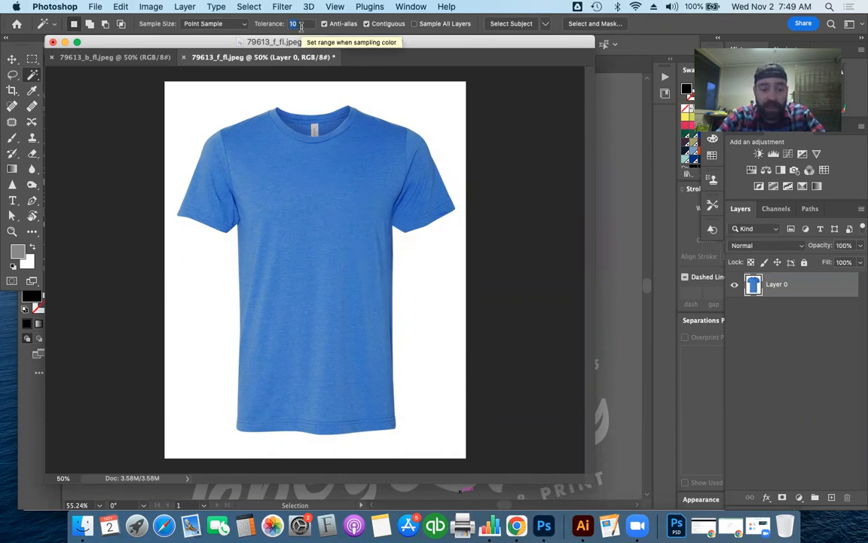
type("20")
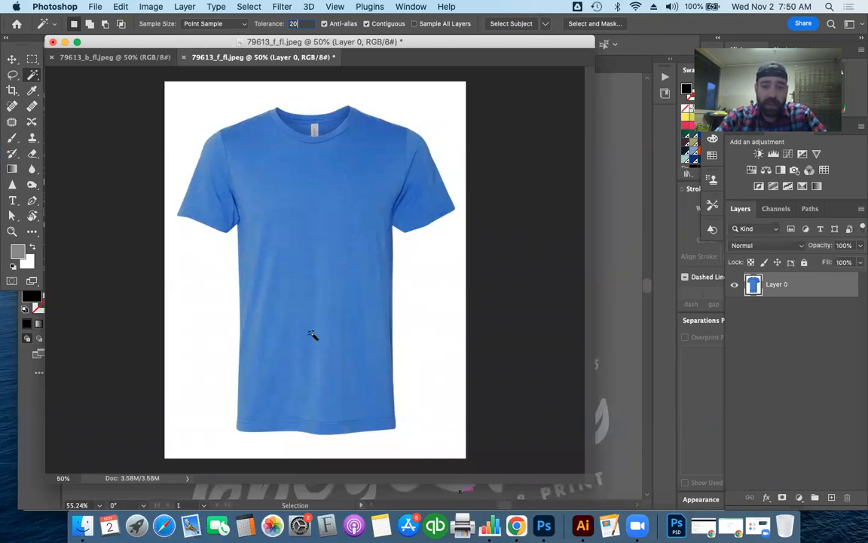
left_click(435, 306)
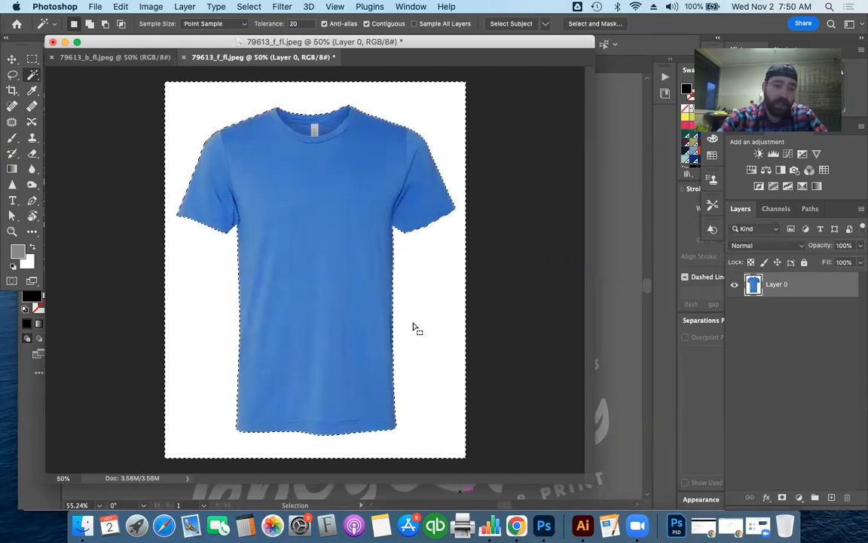
key("Delete")
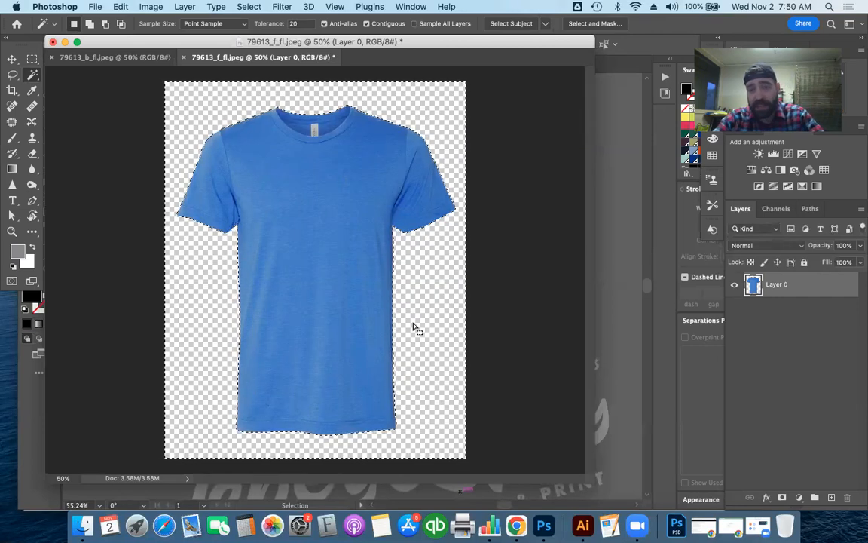
key("super+d")
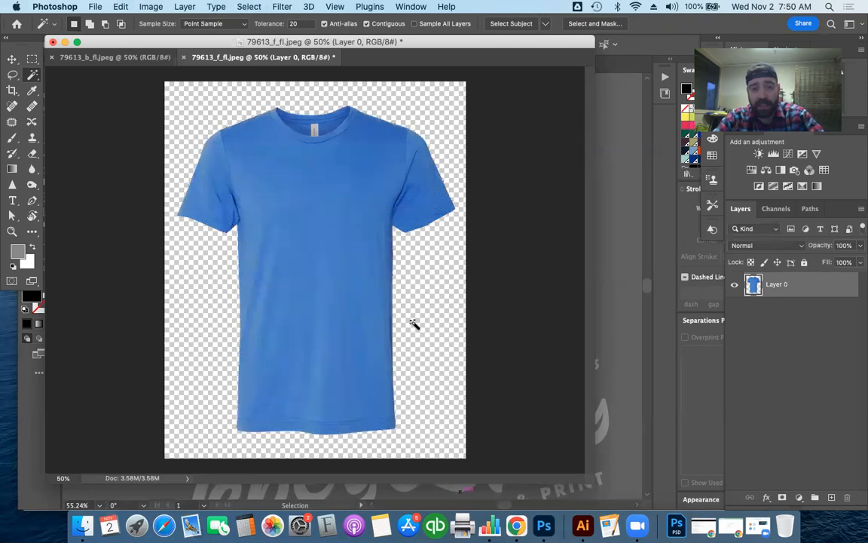
Save the front shirt to the Desktop in Photoshop format as 79613_f_fl.psd.
left_click(96, 9)
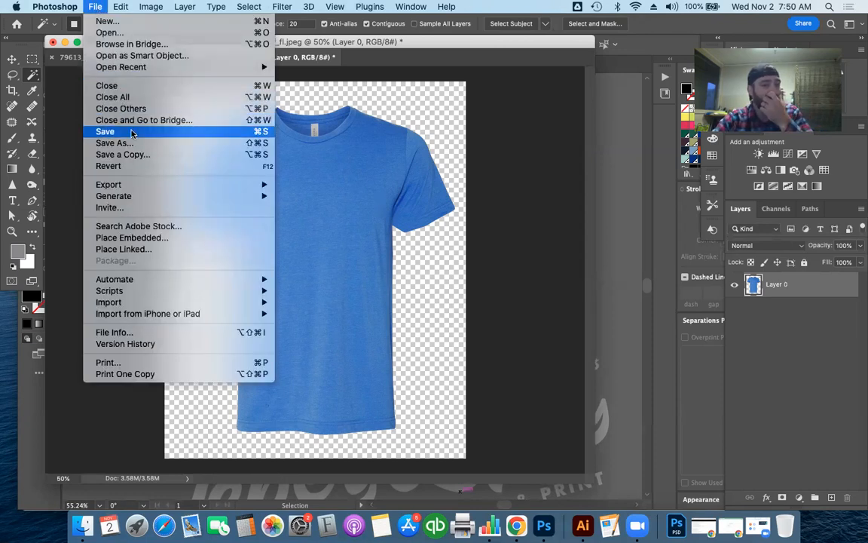
key("Escape")
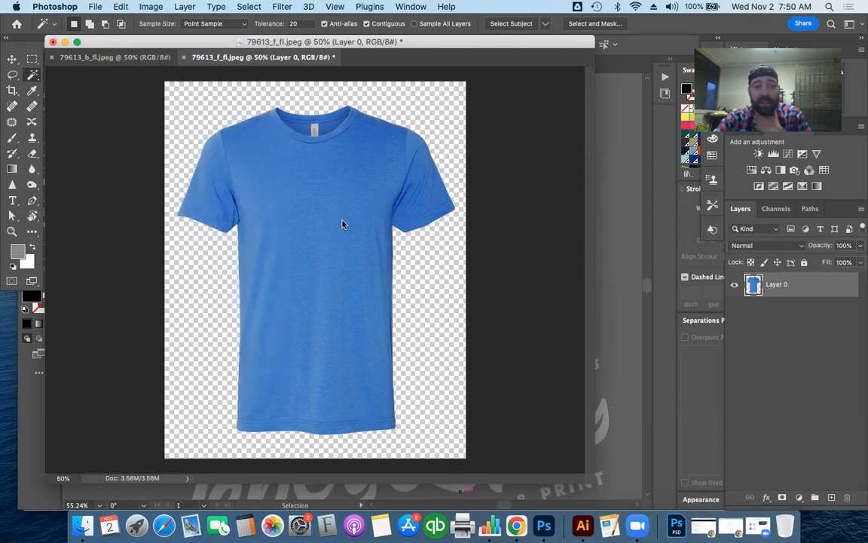
key("super+s")
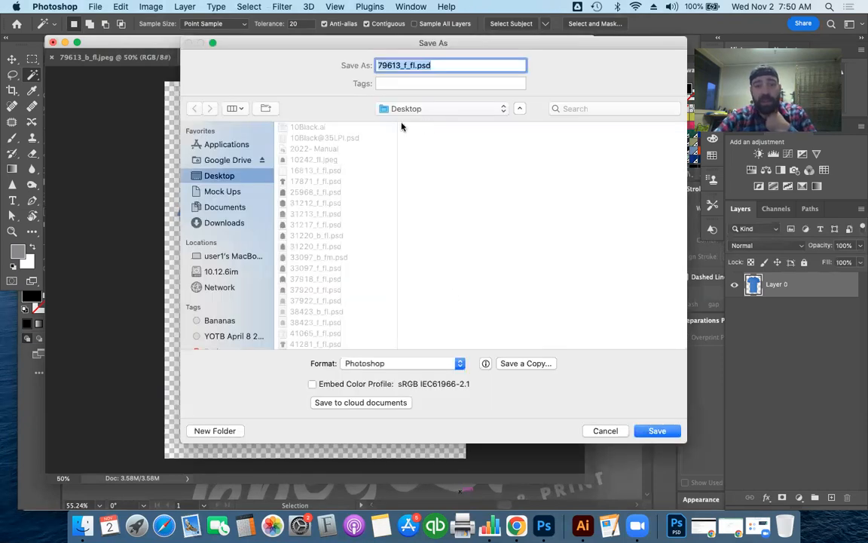
left_click(661, 431)
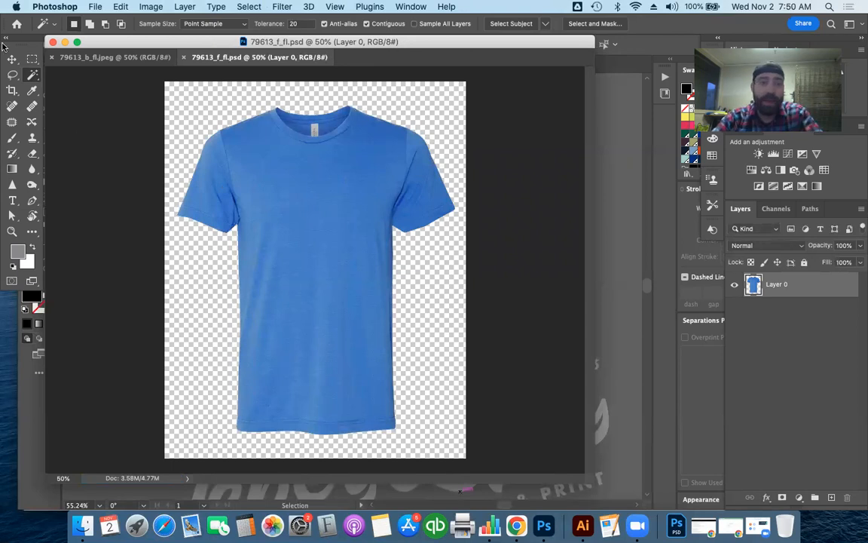
Unlock 79613_b_fl.jpeg's layer, delete the white area around the shirt, and save it to the Desktop as 79613_b_fl.psd.
left_click(113, 57)
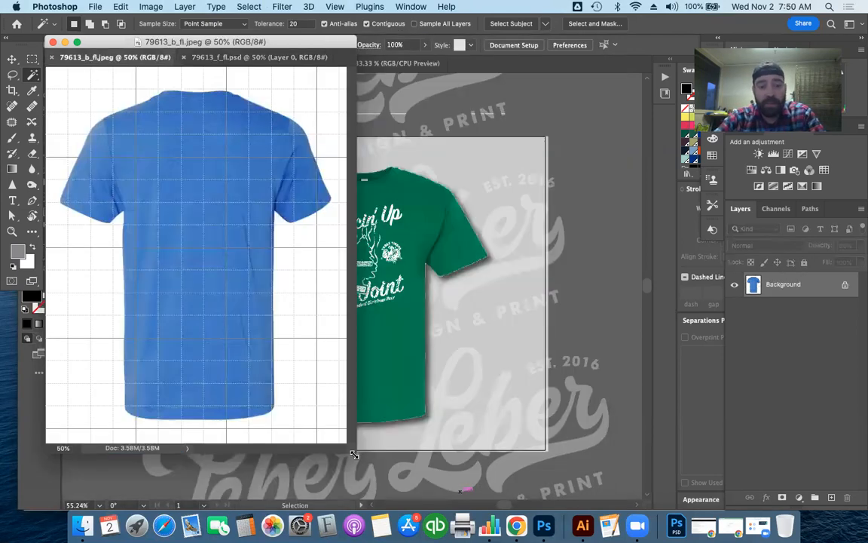
left_click_drag(355, 450, 683, 508)
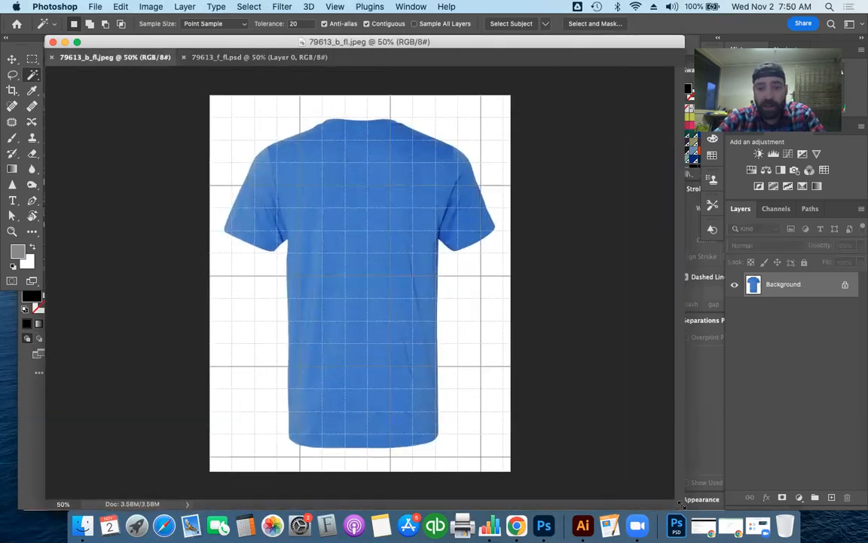
left_click(845, 284)
left_click(481, 303)
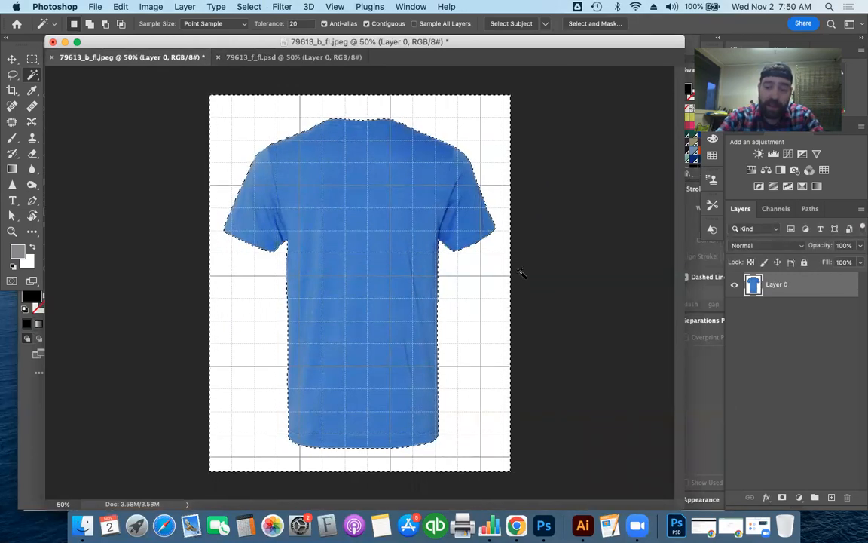
key("Delete")
key("super+d")
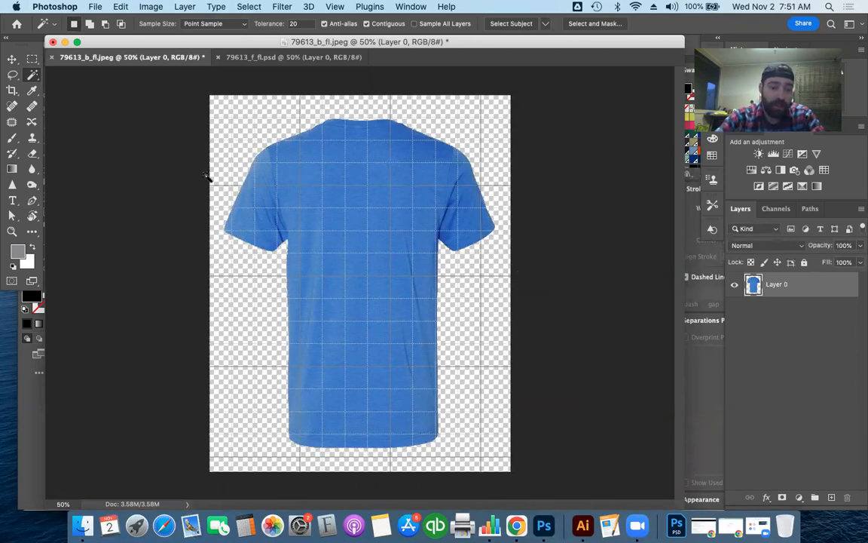
key("super+shift+s")
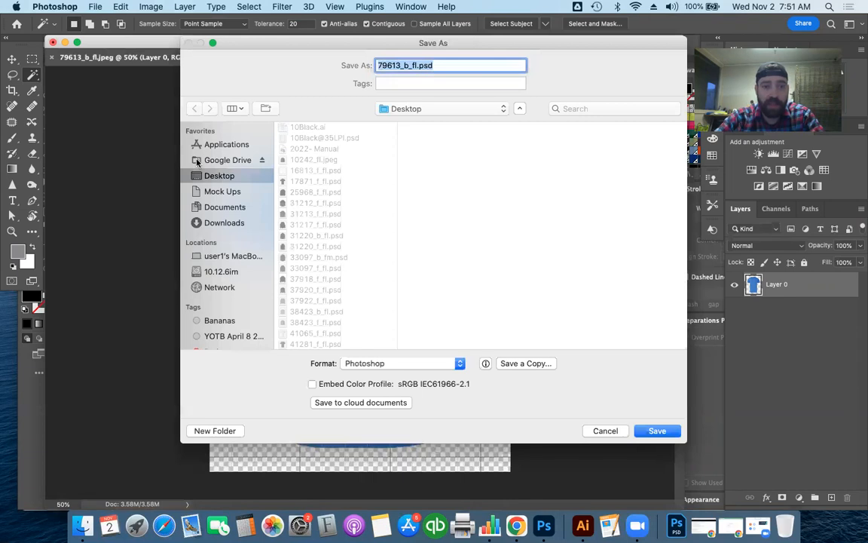
key("Return")
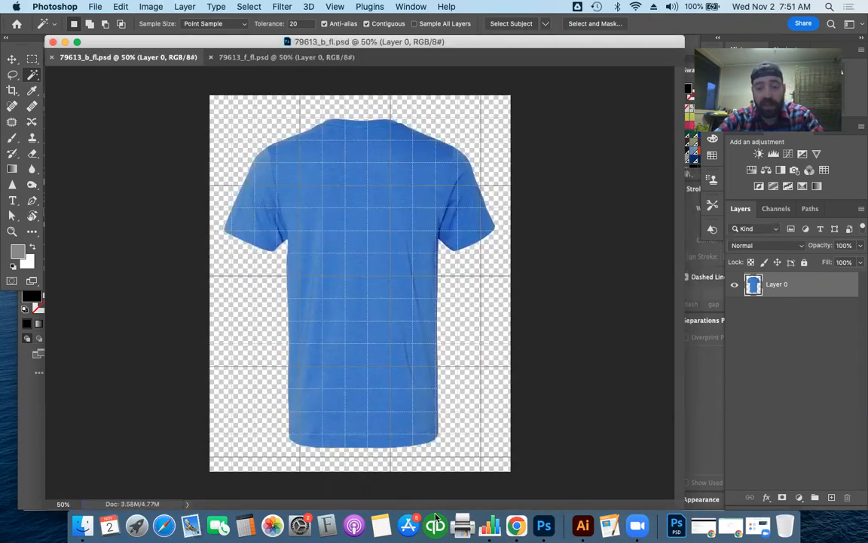
Switch to Illustrator and remove the green shirt with its printed design from the ThreeTigersCollab.ai artboard.
left_click(584, 526)
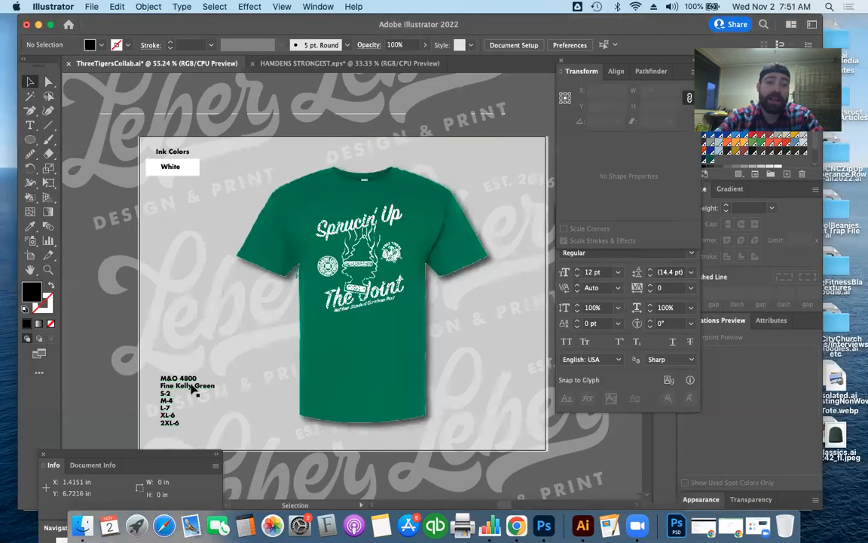
key("super+minus")
scroll(193, 388, "right", 5)
scroll(194, 388, "down", 2)
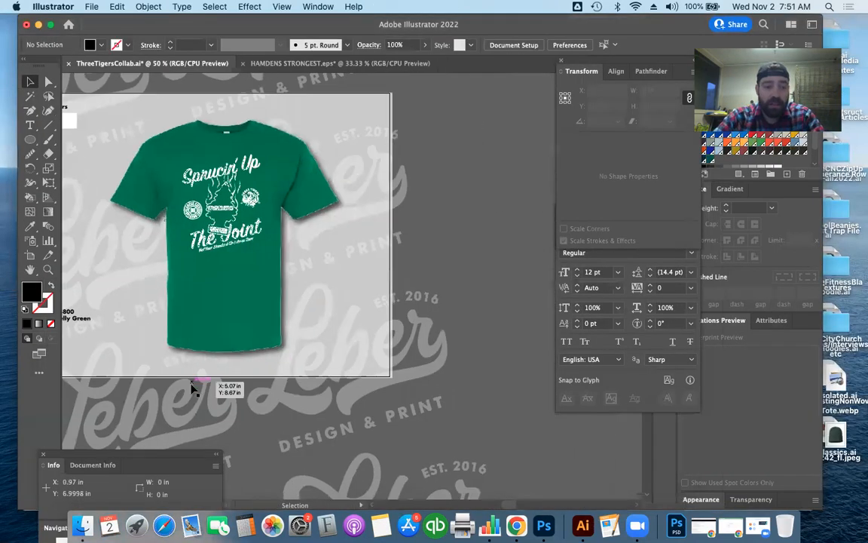
scroll(201, 146, "up", 5)
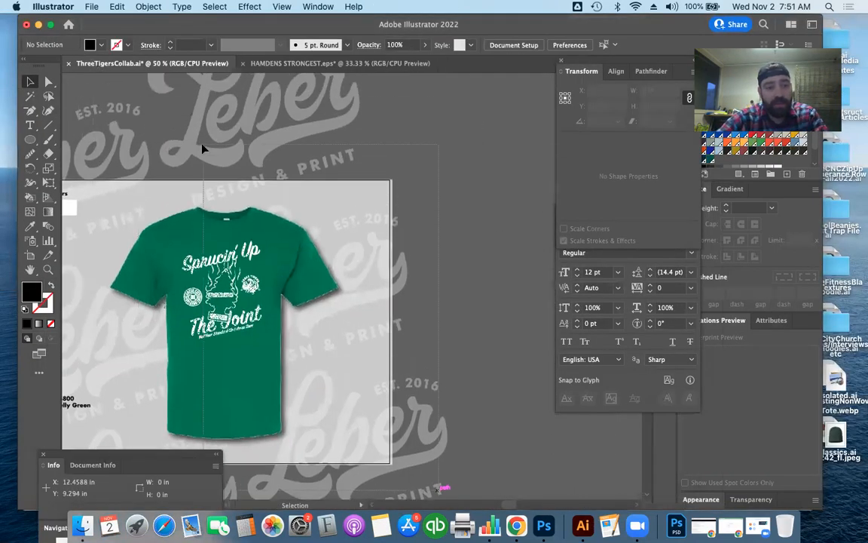
key("super+a")
key("super+x")
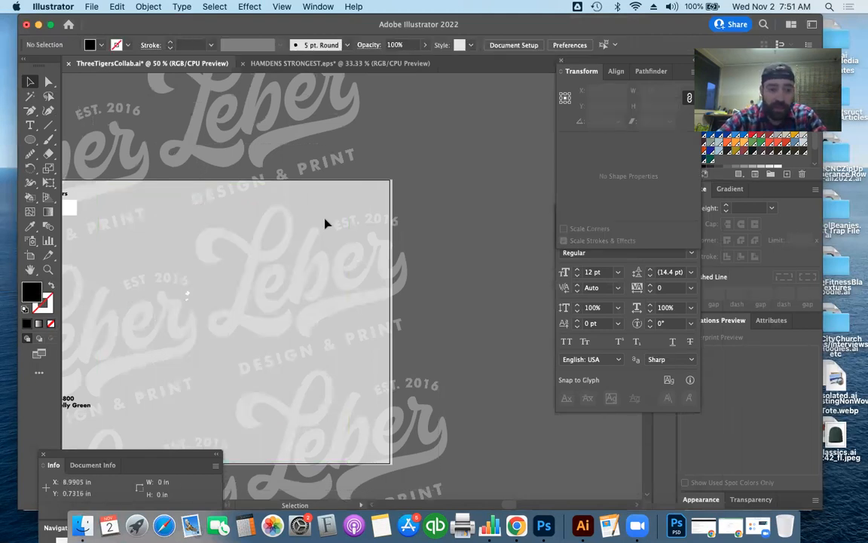
scroll(324, 218, "left", 5)
scroll(324, 219, "down", 3)
left_click_drag(305, 210, 376, 277)
key("Delete")
Place 79613_b_fl.psd and 79613_f_fl.psd from the Desktop unlinked on the artboard, with the front shirt beside the back, and select both.
left_click(89, 9)
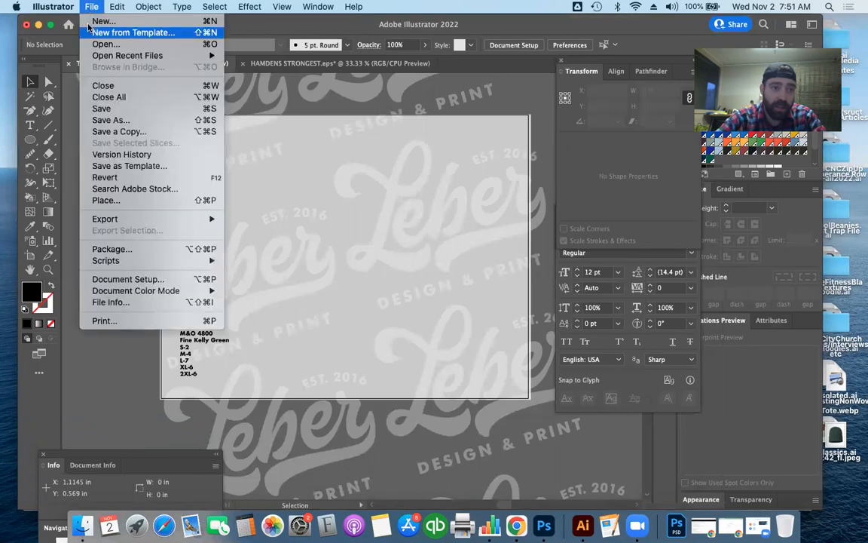
left_click(108, 182)
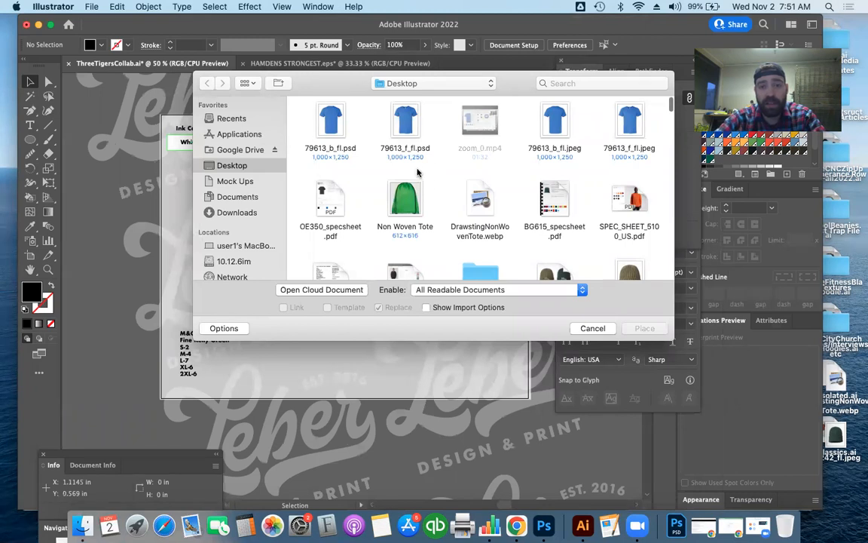
left_click_drag(417, 172, 329, 124)
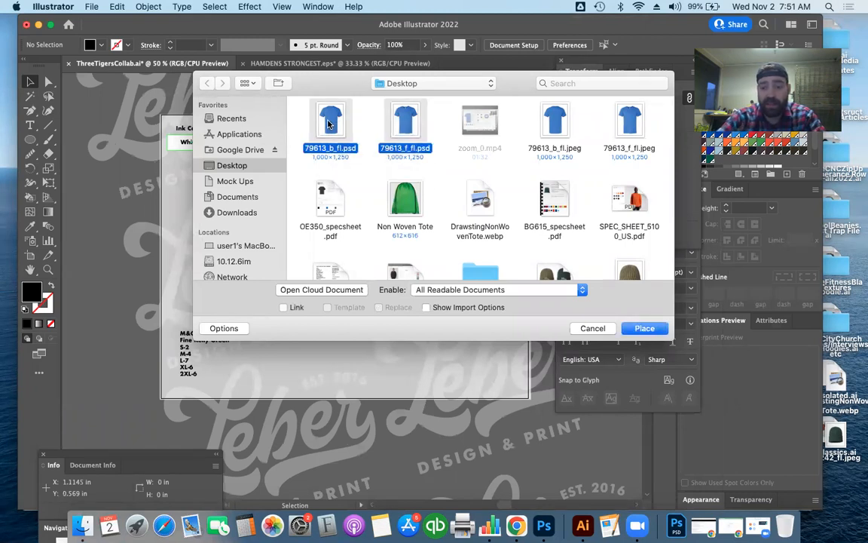
key("Return")
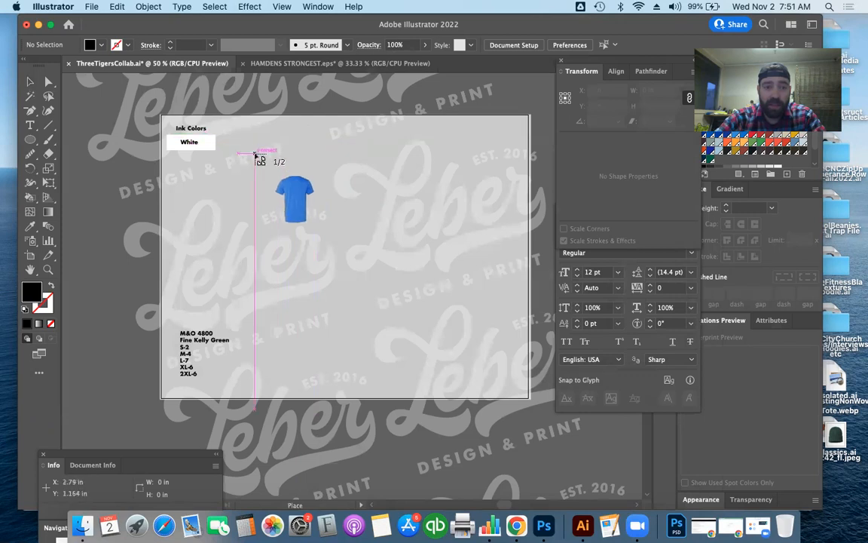
left_click(224, 125)
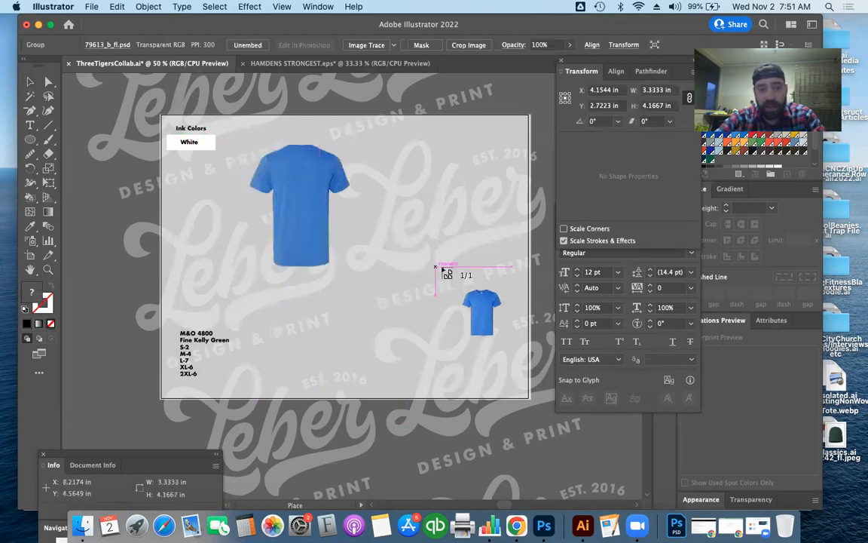
left_click(374, 222)
left_click_drag(430, 277, 393, 245)
left_click(294, 201, "shift")
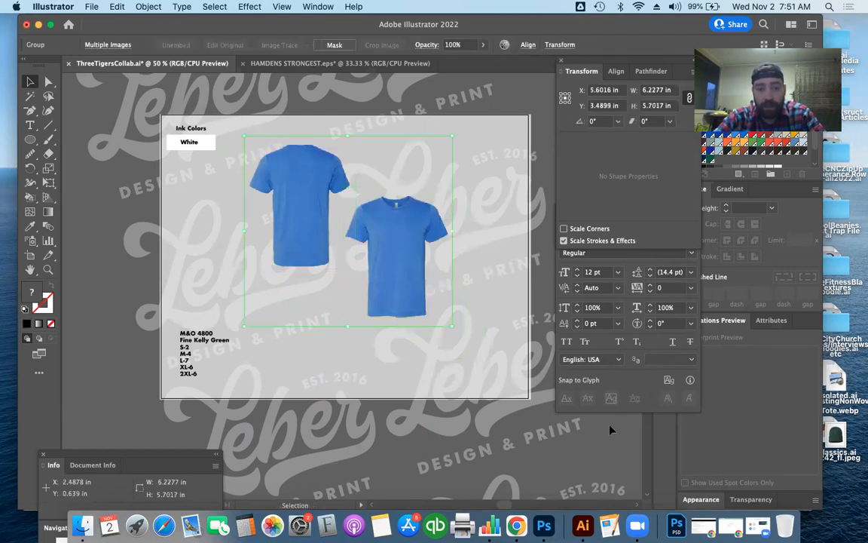
Enlarge both shirts together to about 8.78 in wide, position them within the artboard, raise the front shirt slightly, and reselect both.
left_click_drag(451, 325, 520, 390)
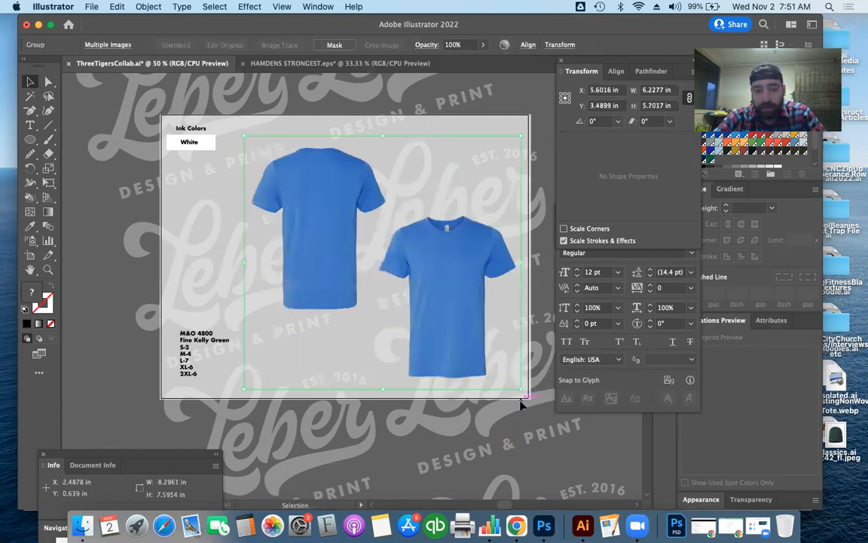
left_click_drag(401, 293, 368, 280)
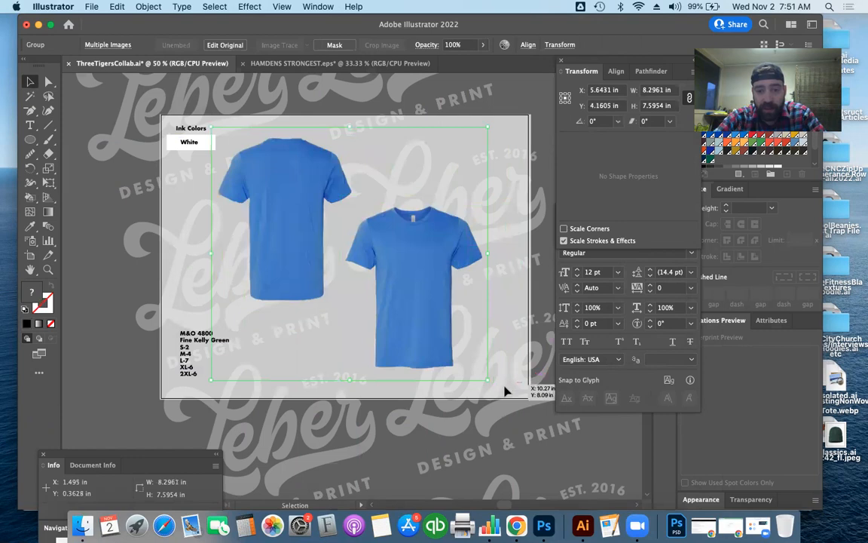
left_click_drag(488, 381, 504, 394)
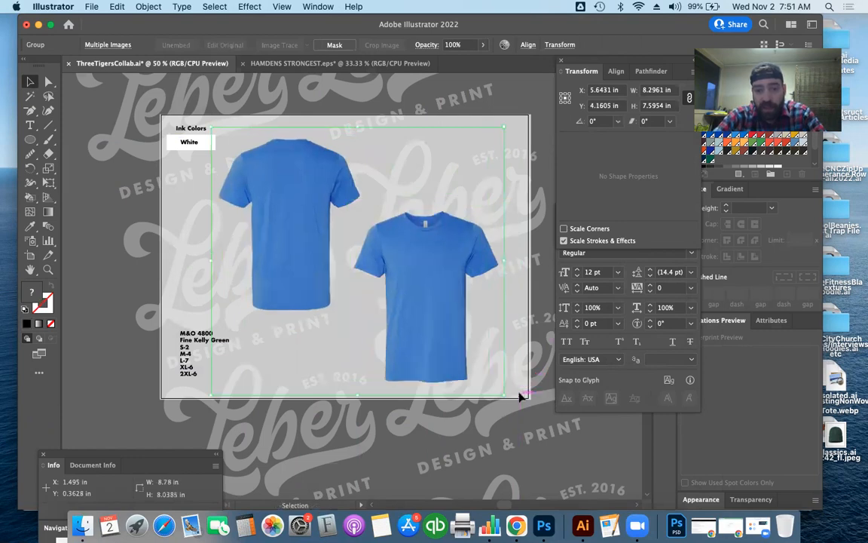
left_click(580, 455)
left_click_drag(467, 324, 463, 315)
left_click(310, 228, "shift")
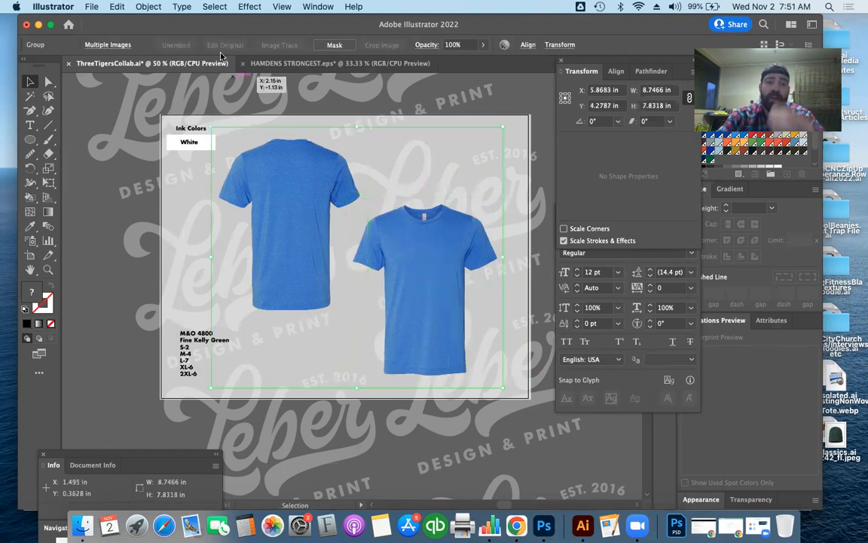
Apply a Multiply drop shadow to both shirts with 75% opacity, 0.0972 in X and Y offsets, and 0.0694 in blur.
left_click(250, 7)
mouse_move(340, 161)
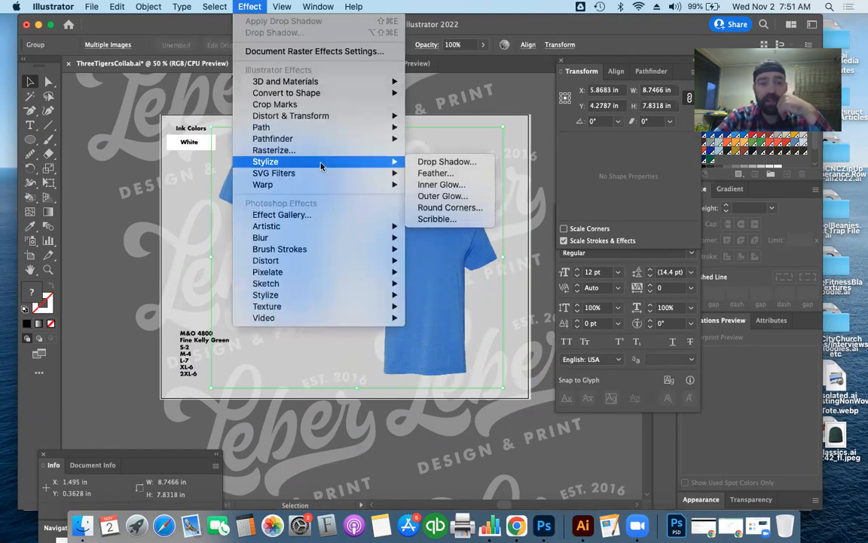
left_click(443, 162)
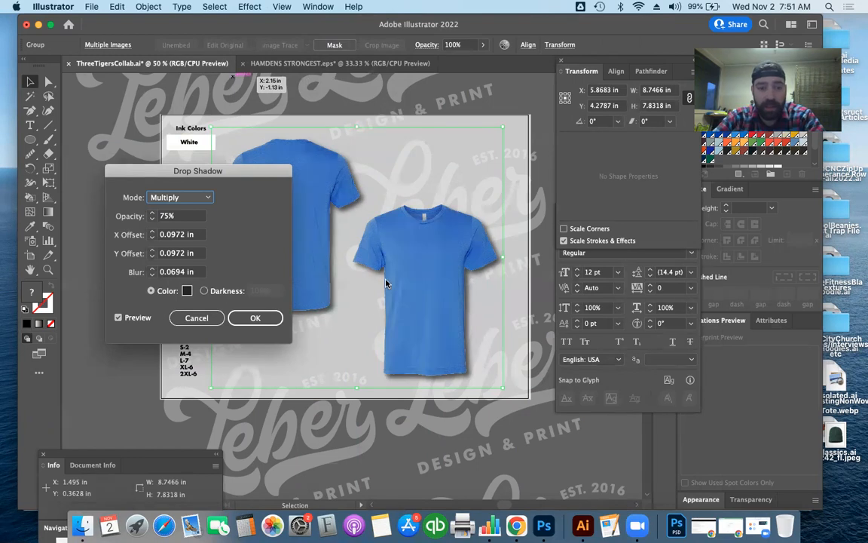
left_click(254, 317)
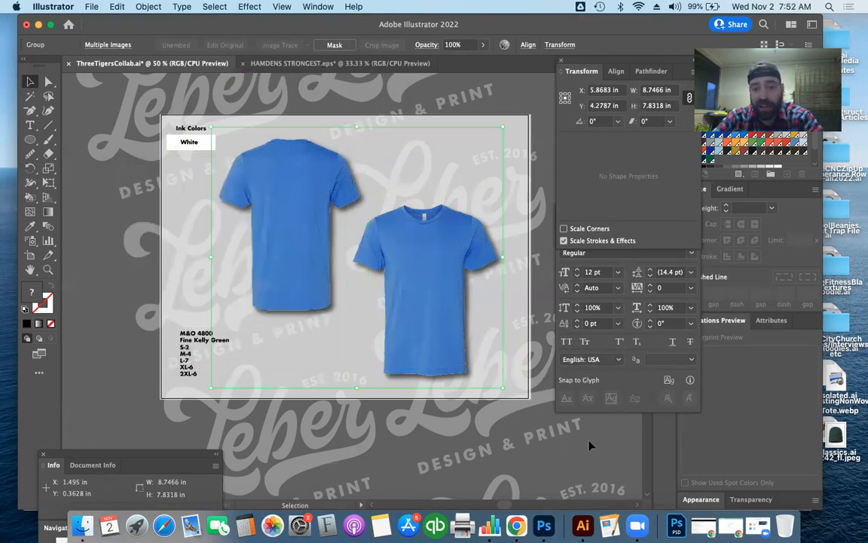
left_click(609, 445)
Open the garment details text beginning with M&O 4800 for editing.
scroll(609, 445, "right", 2)
scroll(609, 445, "right", 2)
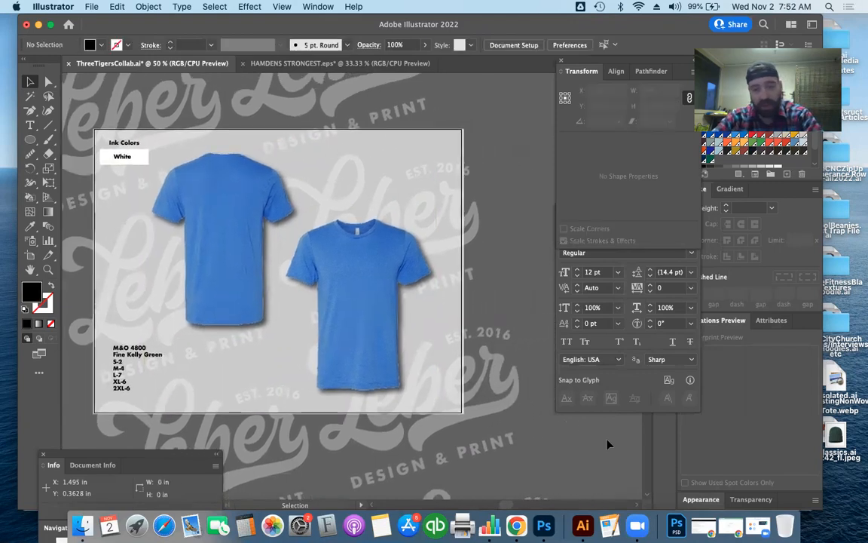
scroll(609, 445, "left", 3)
scroll(609, 444, "right", 2)
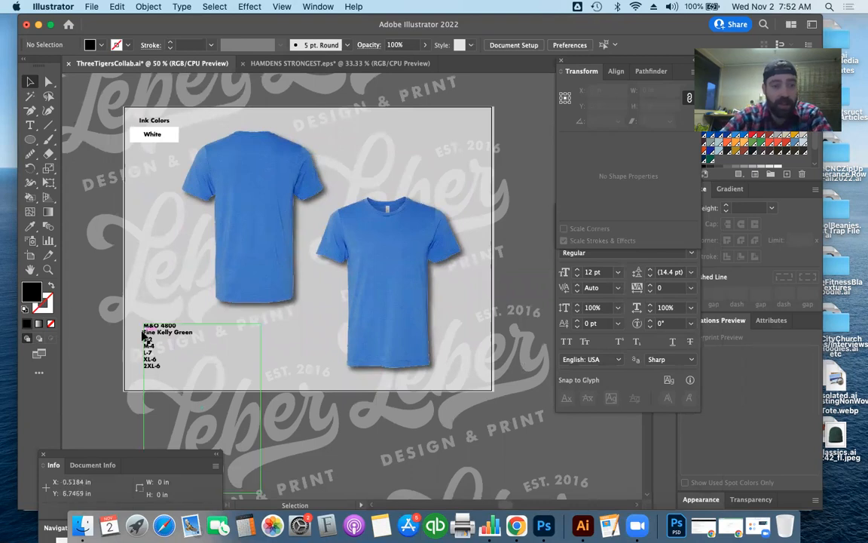
double_click(147, 345)
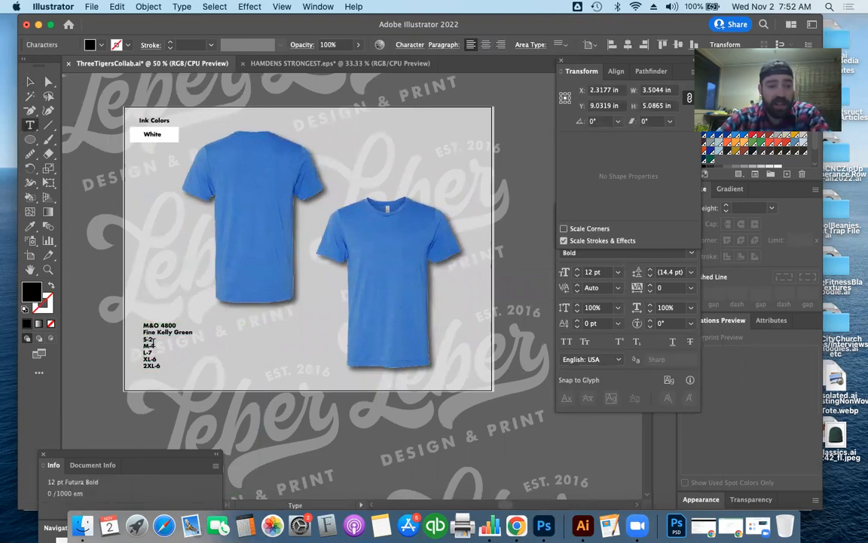
key("super+a")
key("BackSpace")
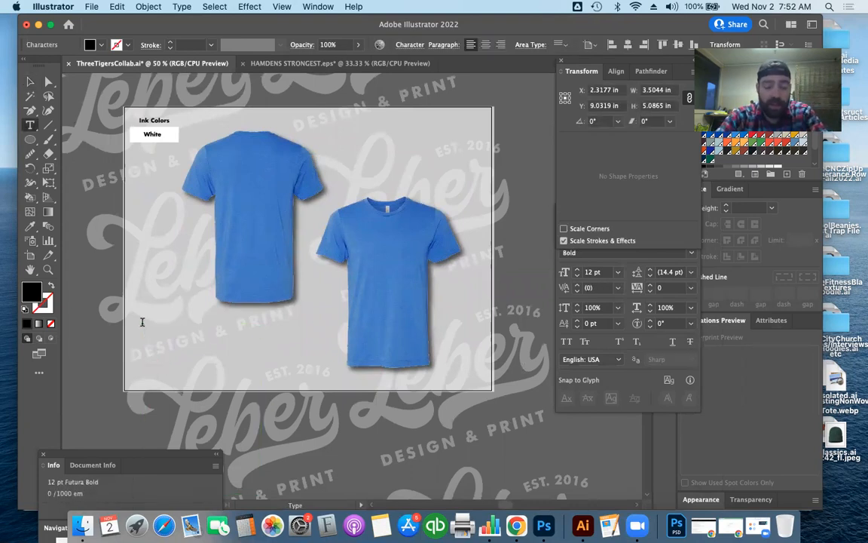
key("super+z")
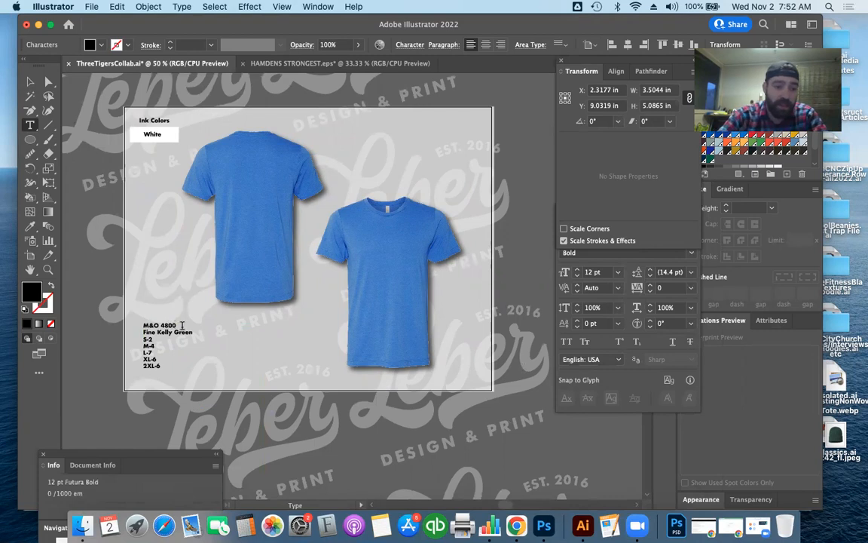
Change the garment name to Bella Canvas 3001CVC and the color line to Heather True Royal.
left_click(138, 326)
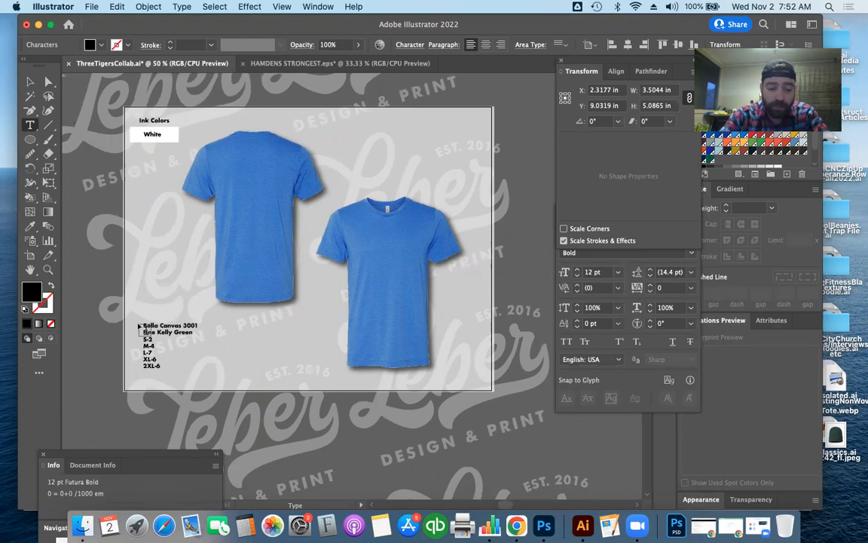
left_click_drag(196, 332, 142, 332)
type("Heather True")
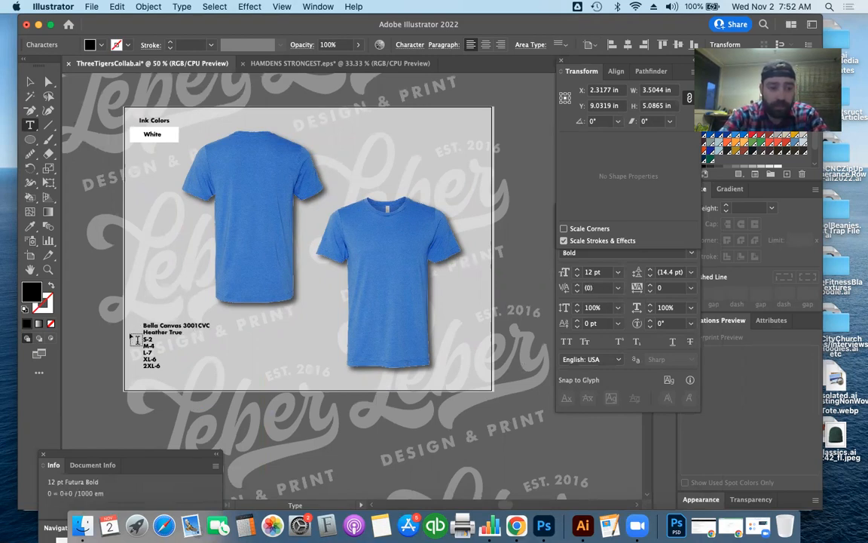
type("al")
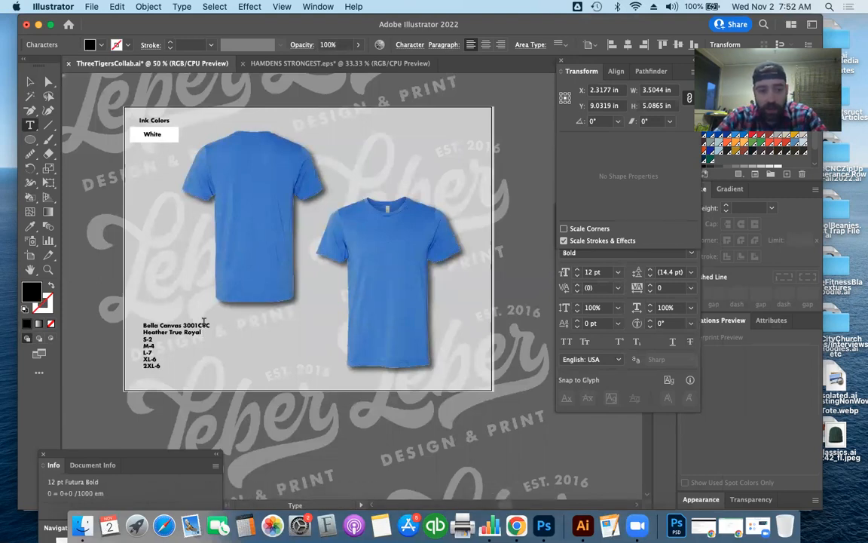
Replace the size list with $10.69 Each below a blank line, and move the garment text block slightly lower.
left_click(153, 364)
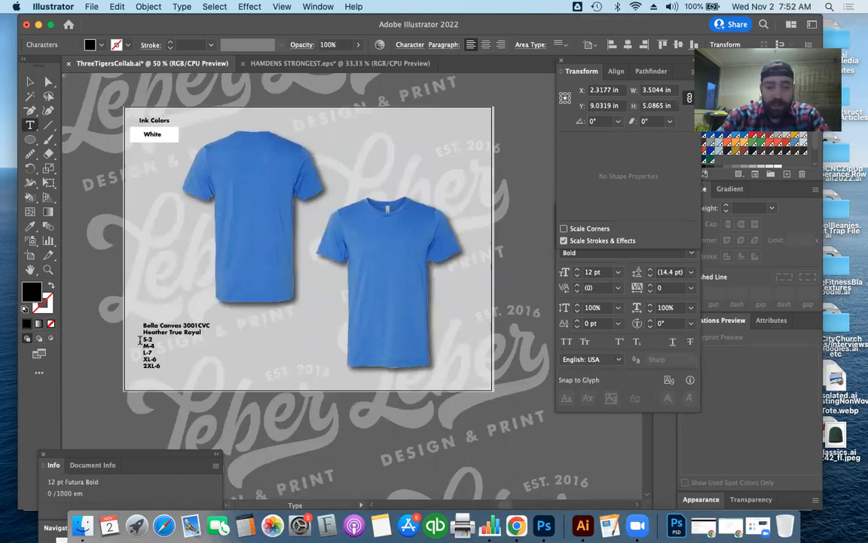
key("super+z")
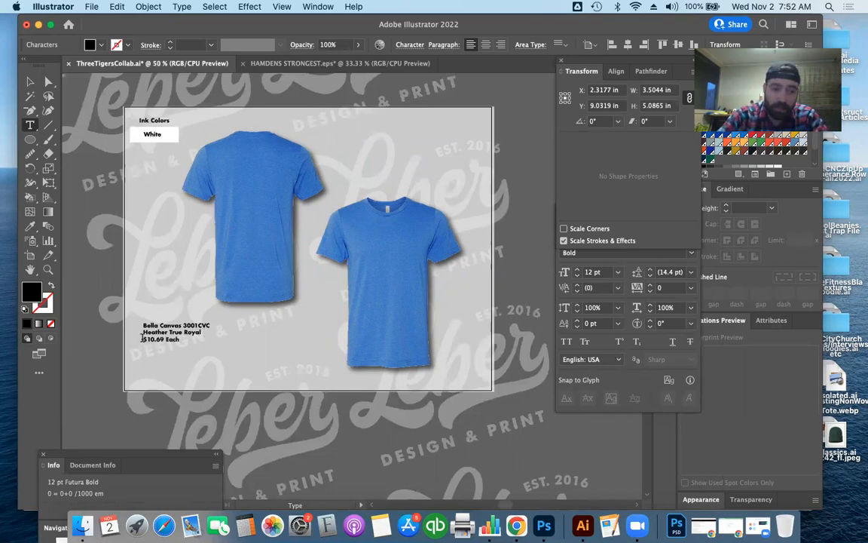
key("Return")
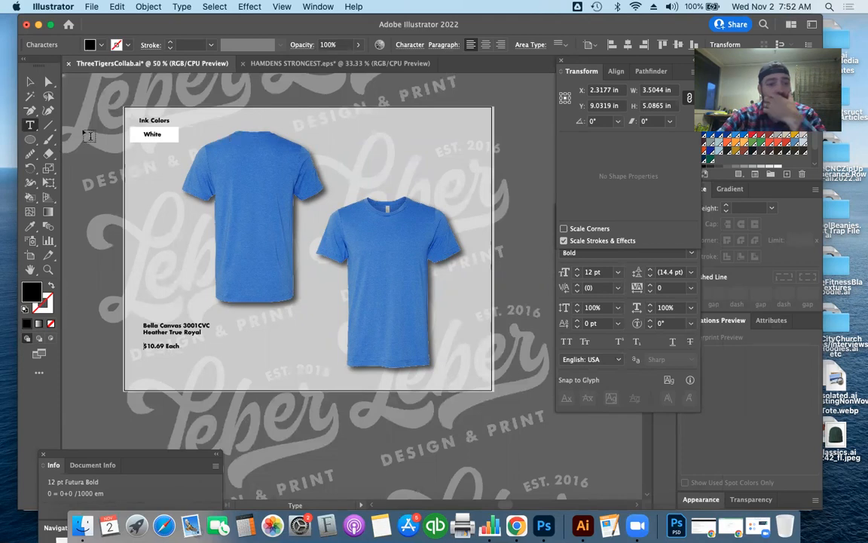
left_click(31, 81)
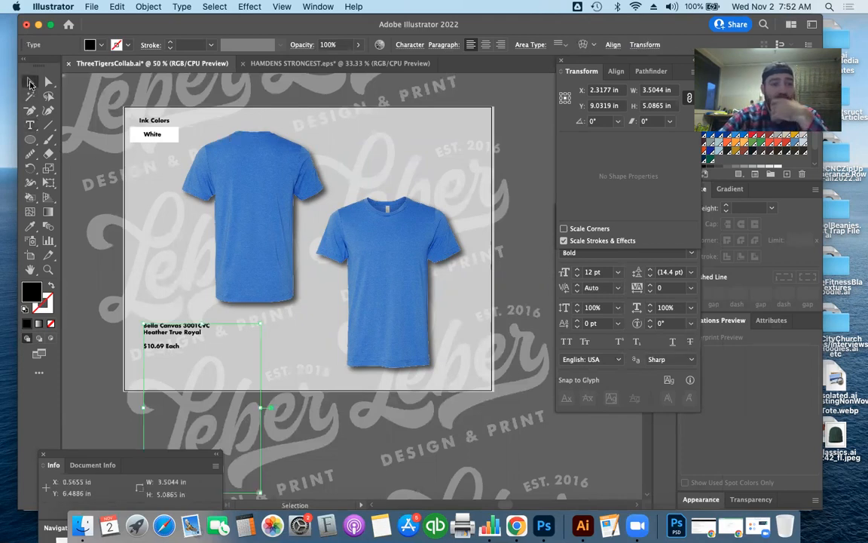
left_click(83, 221)
left_click_drag(173, 353, 178, 369)
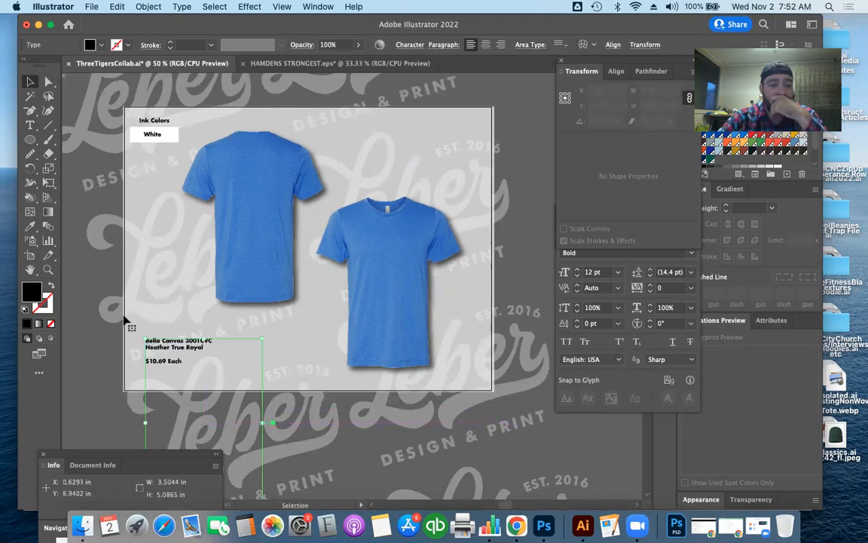
left_click(95, 284)
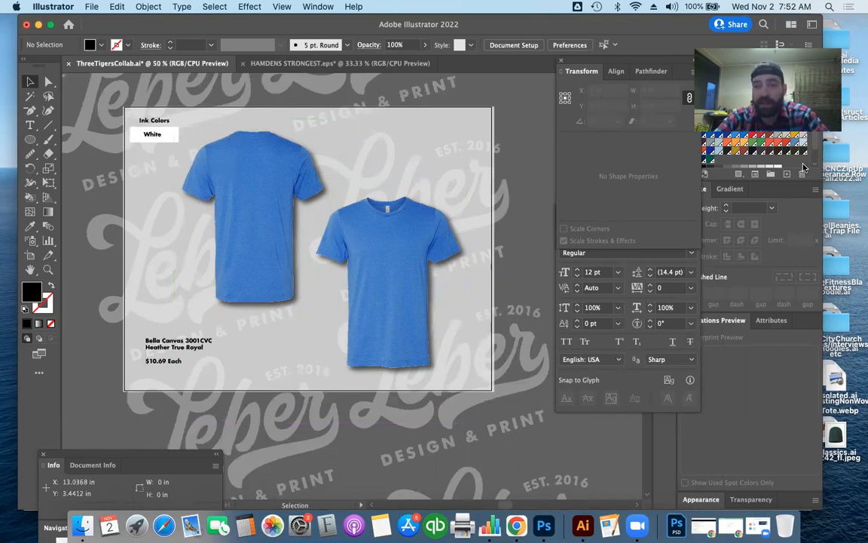
Fill the ink color box with black and change its label to Black in white text.
left_click_drag(189, 108, 125, 140)
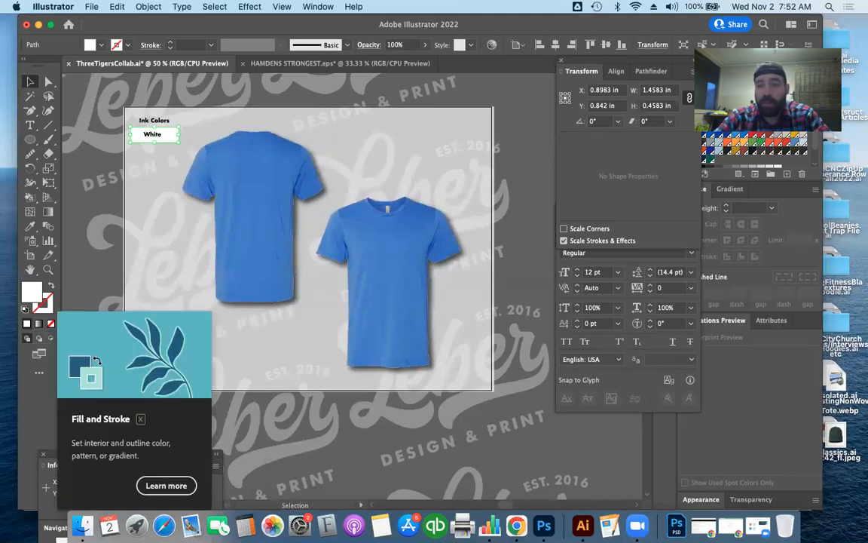
left_click(709, 108)
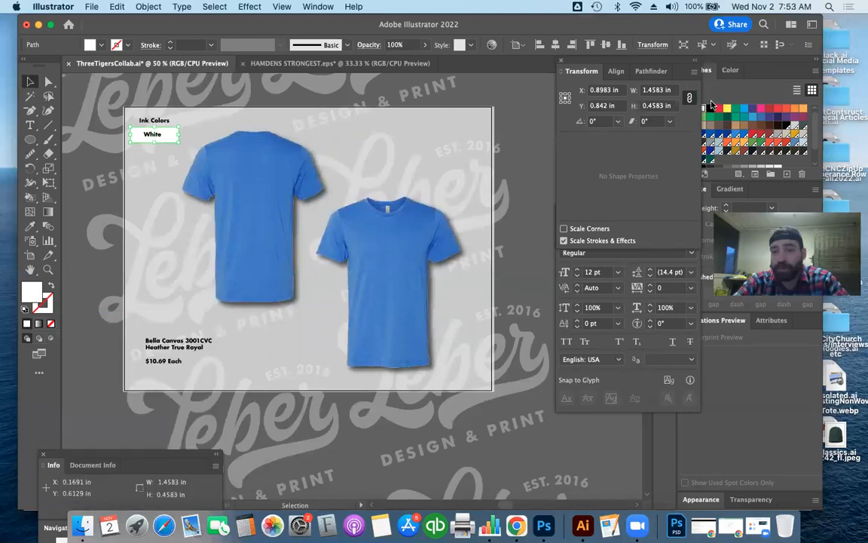
key("t")
left_click(147, 133)
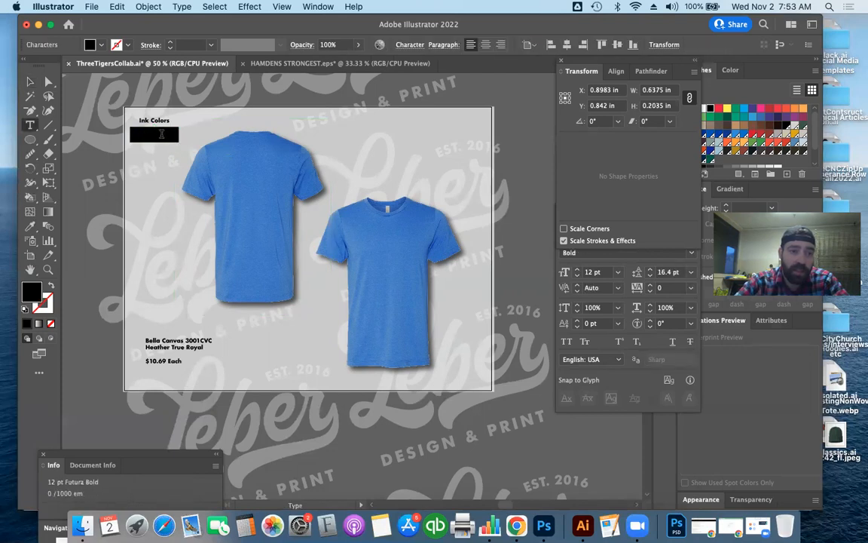
left_click(139, 139)
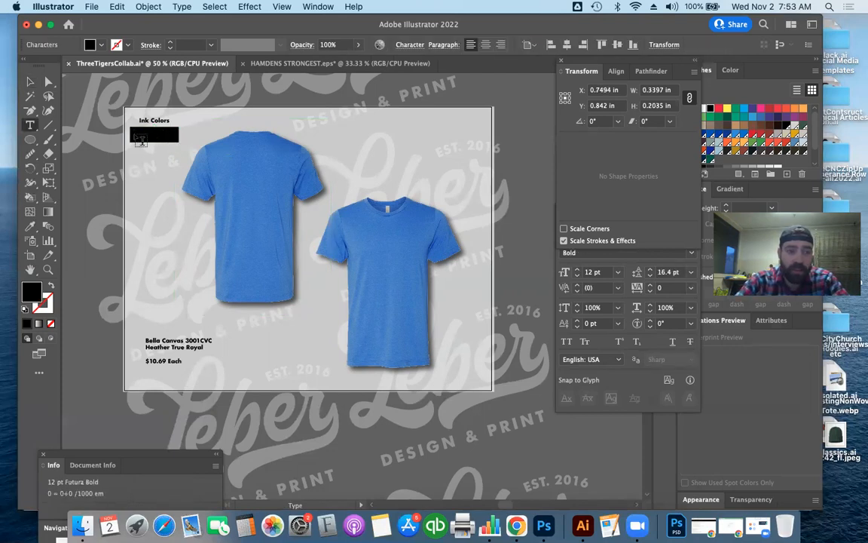
key("Escape")
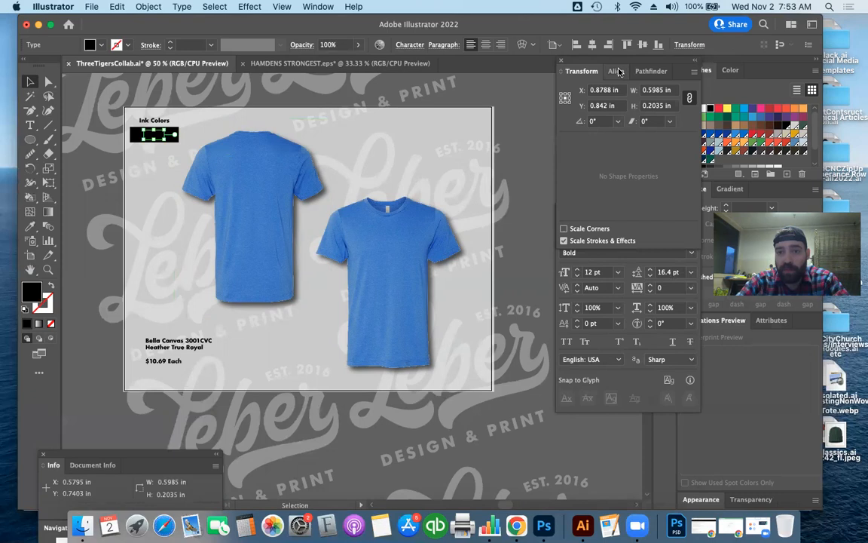
left_click_drag(603, 60, 583, 64)
left_click(701, 110)
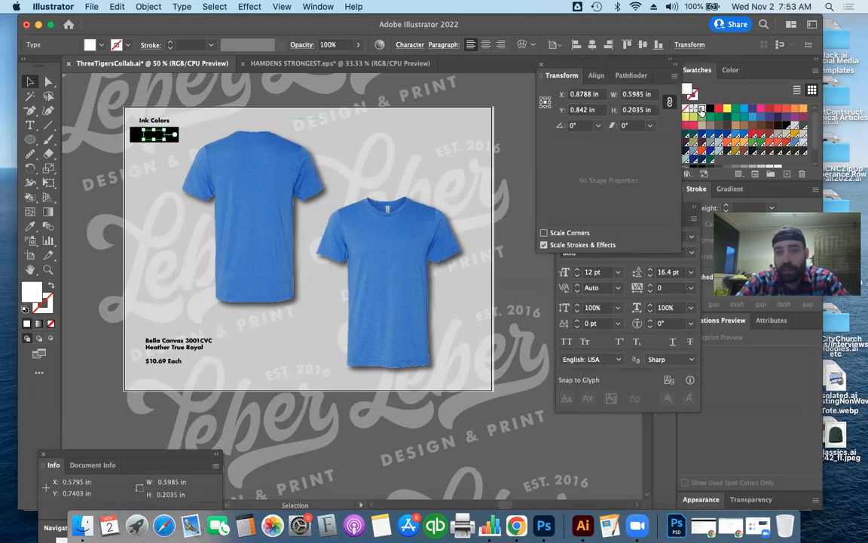
Center the Ink Colors heading, black box and label horizontally on each other, and nudge them about 0.09 in to the right.
left_click(128, 111)
mouse_move(130, 114)
left_mouse_down()
mouse_move(150, 141)
mouse_move(181, 145)
left_mouse_up()
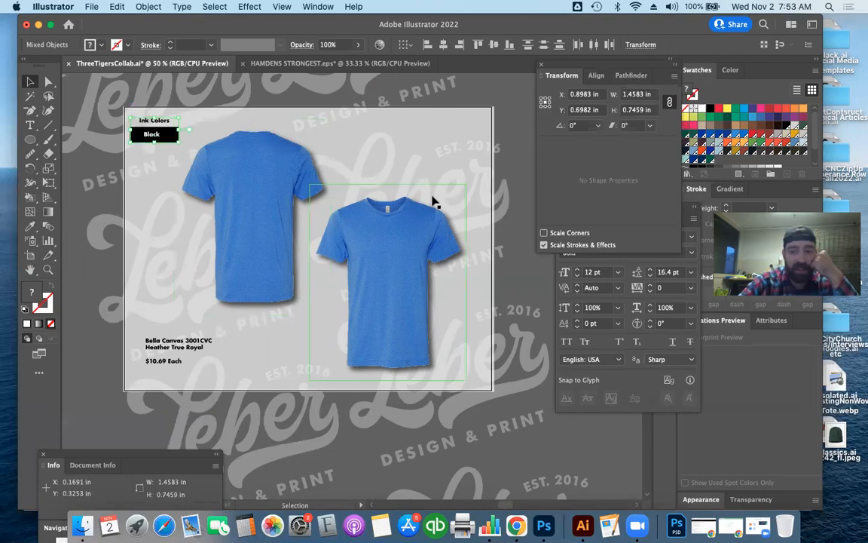
left_click(450, 48)
key("Right")
key("Right")
key("Right")
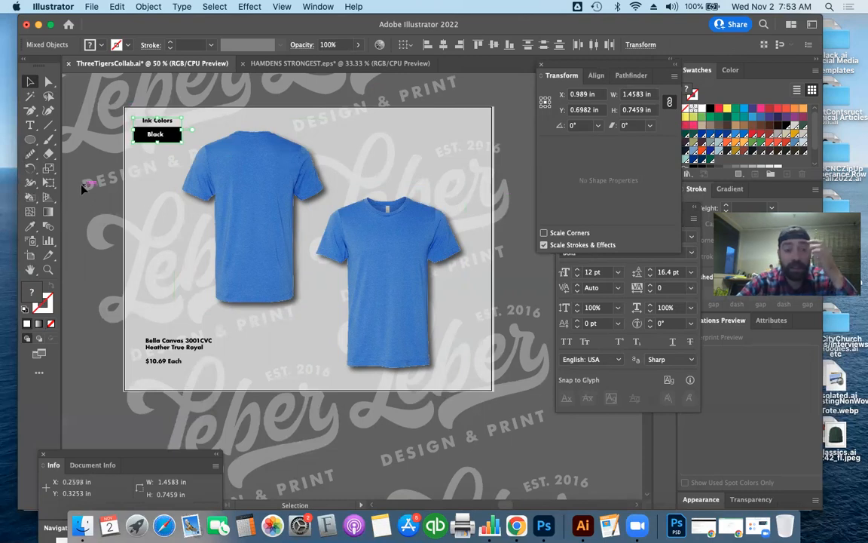
left_click(83, 189)
Scale down the black Hamden's Strongest artwork beside the artboard and move it toward the shirt mockup.
scroll(91, 185, "right", 5)
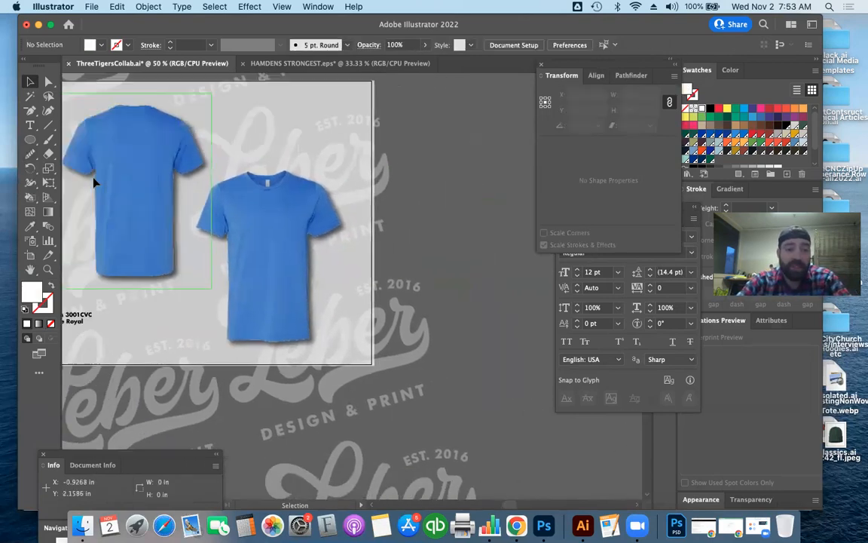
scroll(94, 181, "left", 5)
key("super+minus")
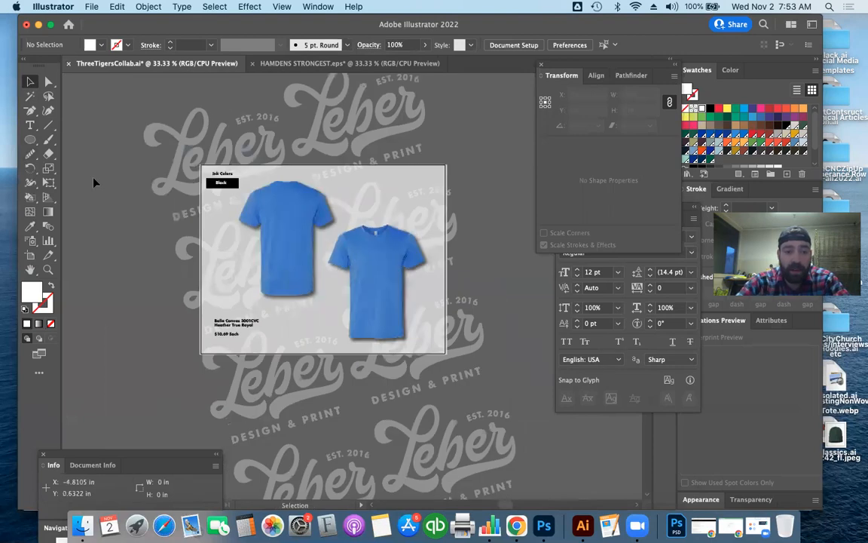
scroll(95, 181, "right", 10)
scroll(94, 182, "right", 8)
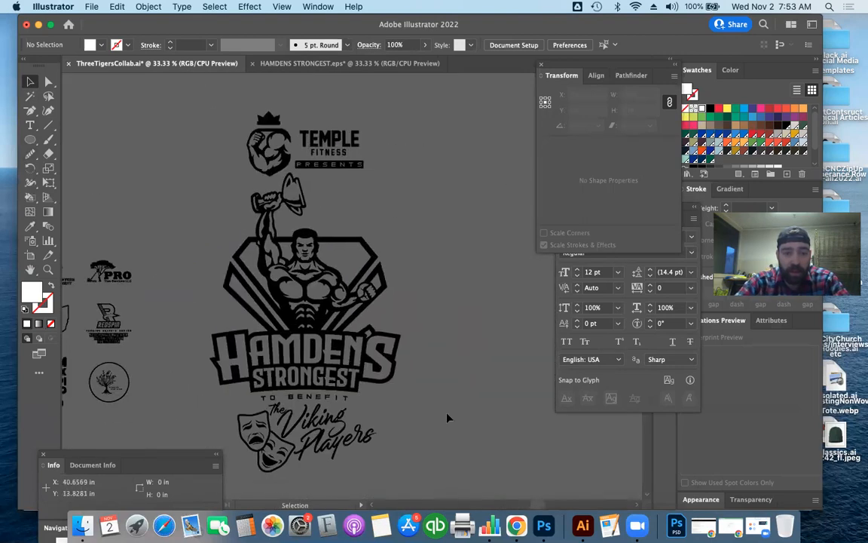
left_click(250, 228)
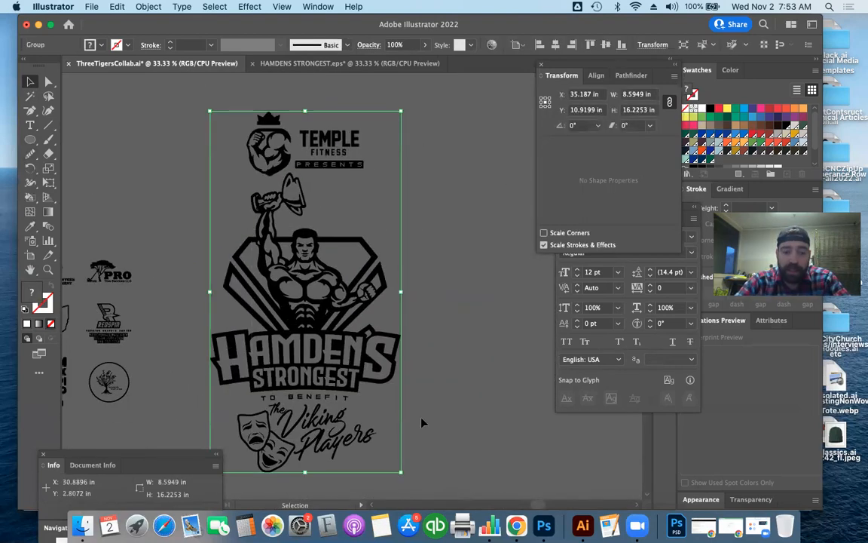
left_click_drag(400, 471, 259, 204)
left_click_drag(177, 152, 106, 147)
scroll(105, 147, "left", 10)
left_click_drag(474, 174, 187, 214)
Reduce the Hamden's Strongest artwork to about 1.32 by 2.49 in and place it on the front shirt's chest.
scroll(187, 214, "left", 10)
scroll(187, 214, "up", 3)
left_click_drag(390, 315, 367, 272)
left_click_drag(285, 238, 228, 217)
Move the Hamden's Strongest artwork off the shirt, arrange it in front of the shirt image and place it back on the chest.
right_click(228, 216)
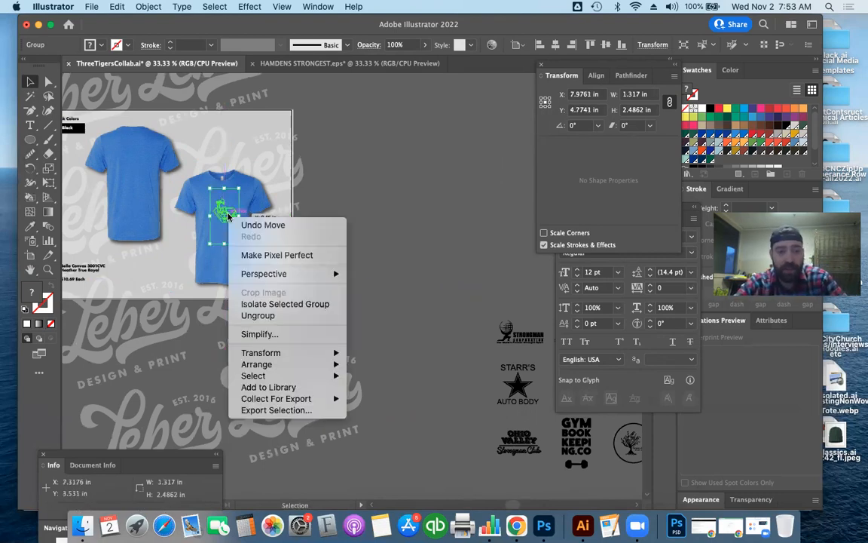
mouse_move(292, 366)
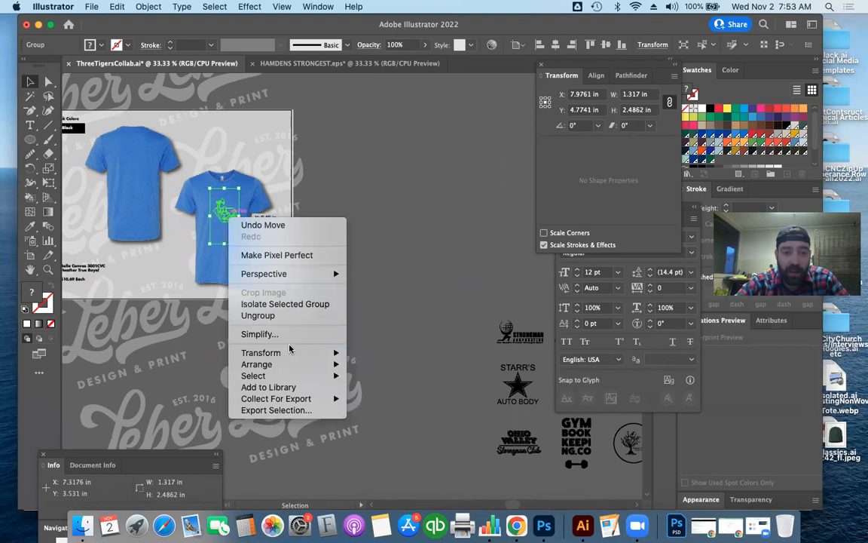
left_click(335, 166)
left_click_drag(226, 211, 377, 204)
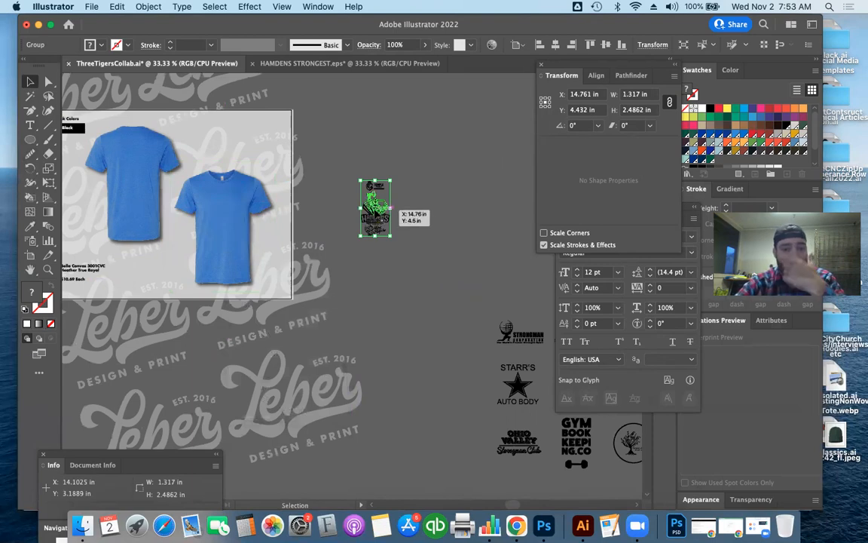
left_click_drag(385, 205, 382, 208)
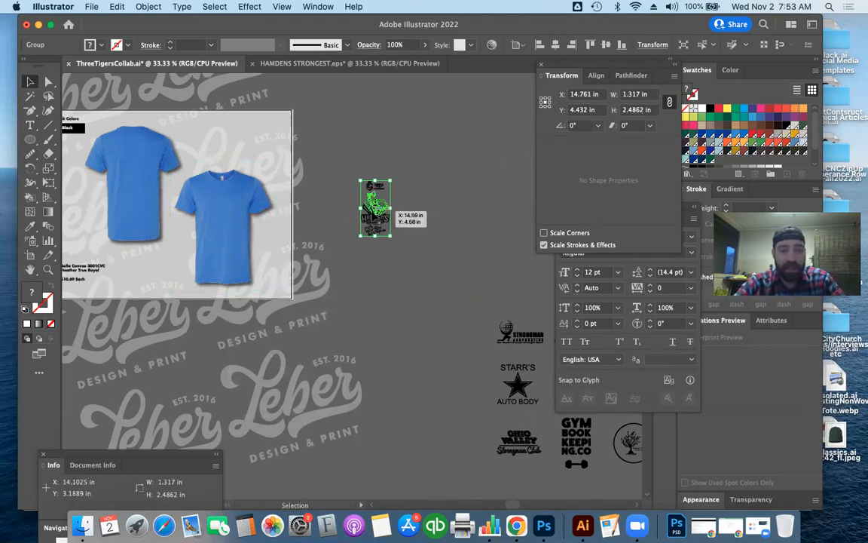
right_click(375, 214)
mouse_move(422, 362)
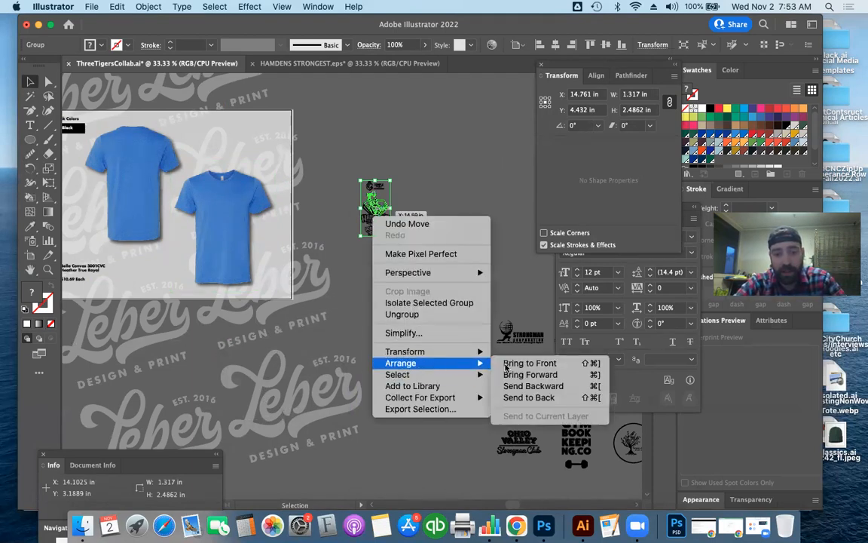
left_click(527, 374)
left_click_drag(384, 205, 222, 220)
left_click(363, 253)
Enlarge the Hamden's Strongest artwork on the front shirt to about 2.12 by 3.99 in.
scroll(363, 253, "up", 10)
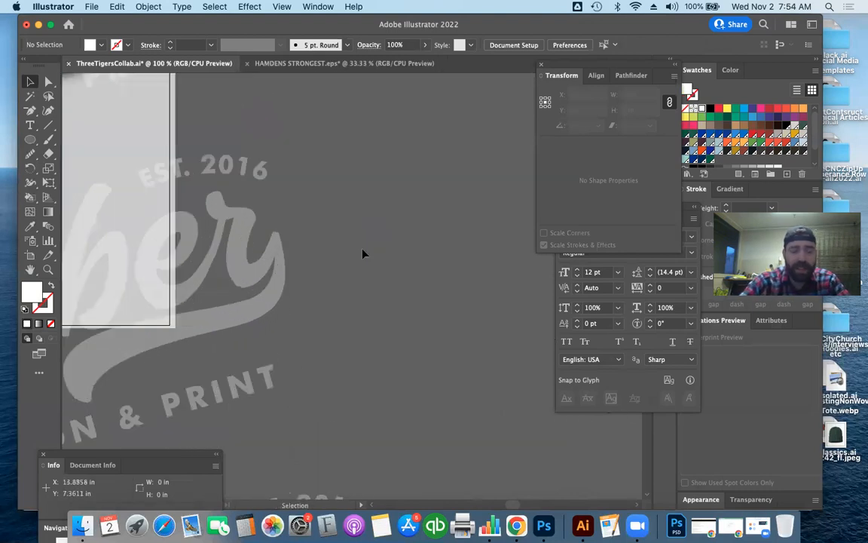
scroll(362, 253, "up", 5)
scroll(362, 253, "right", 5)
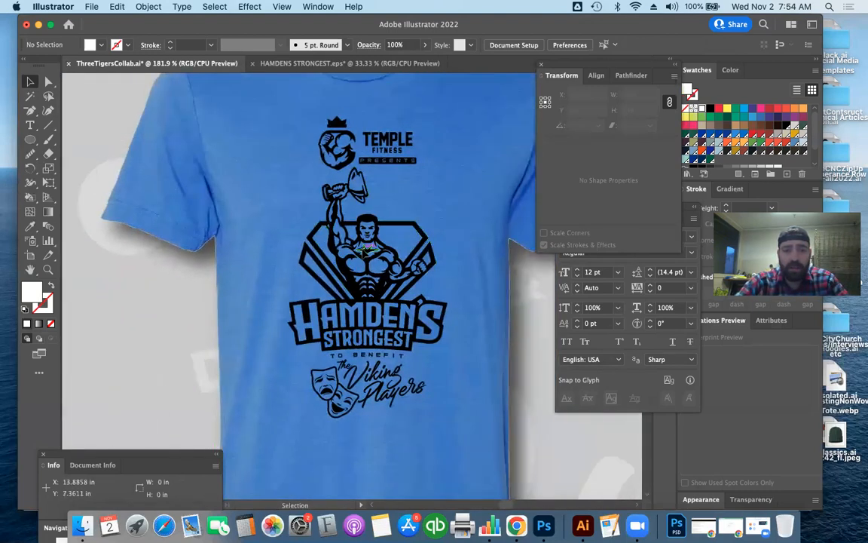
left_click(362, 254)
left_click_drag(447, 416, 544, 490)
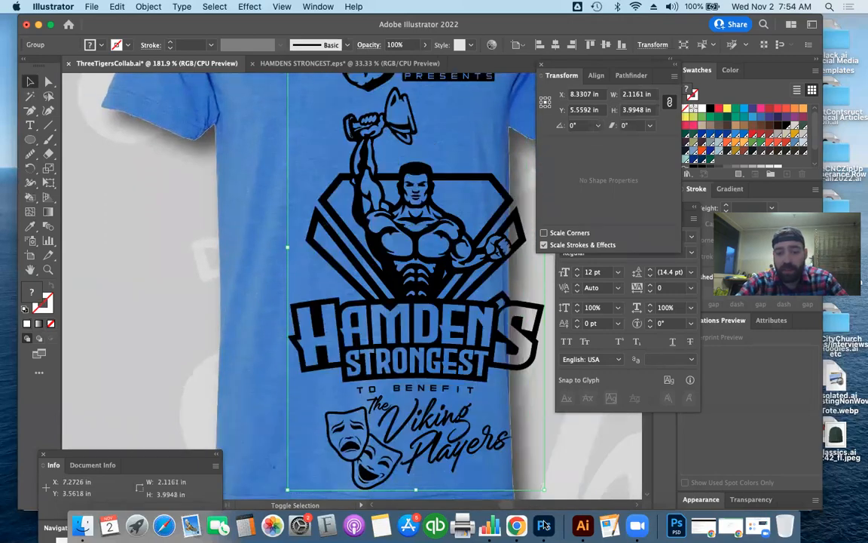
key("super+minus")
key("super+minus")
key("super+minus")
Reduce the Hamden's Strongest artwork to about 1.42 by 2.67 in and center it on the front shirt's chest.
left_click_drag(370, 286, 360, 282)
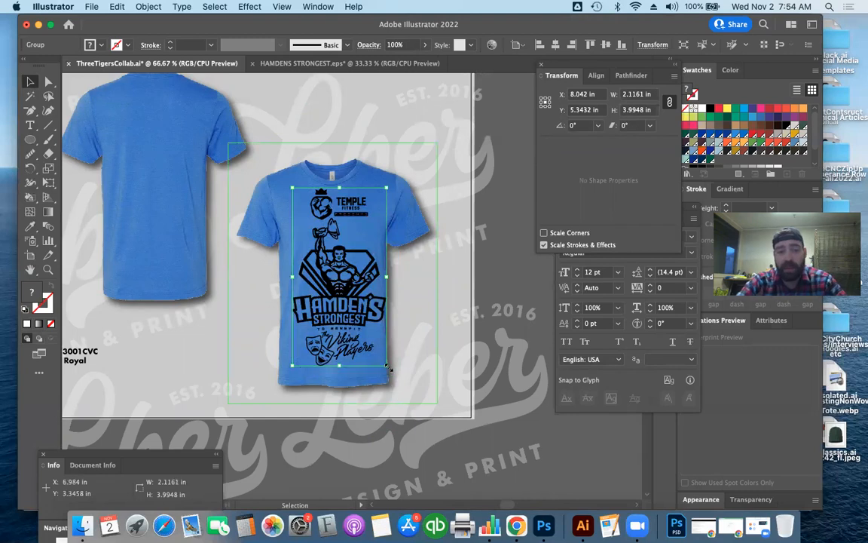
left_click_drag(387, 367, 349, 311)
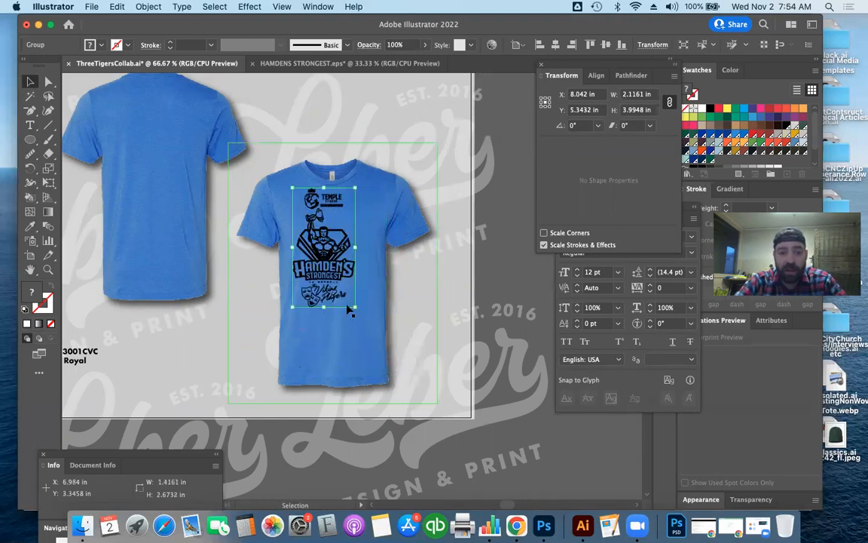
left_click_drag(319, 260, 331, 271)
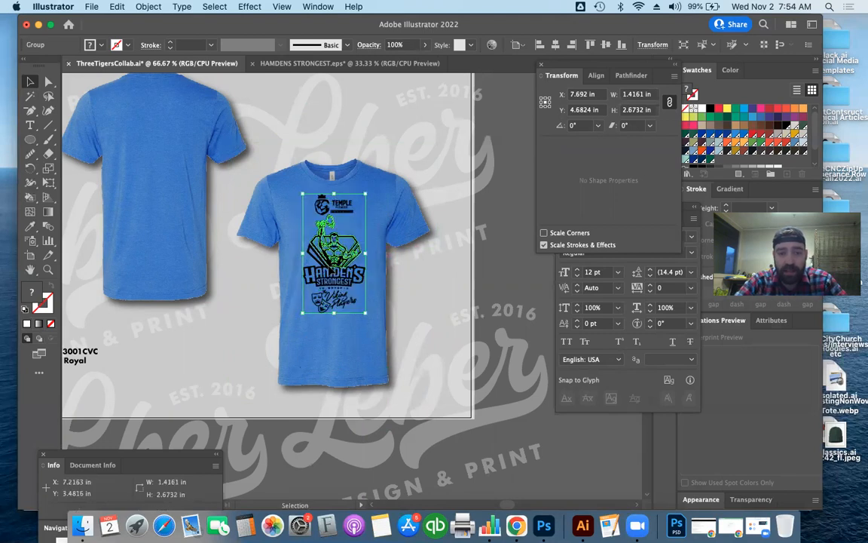
key("Left")
key("Left")
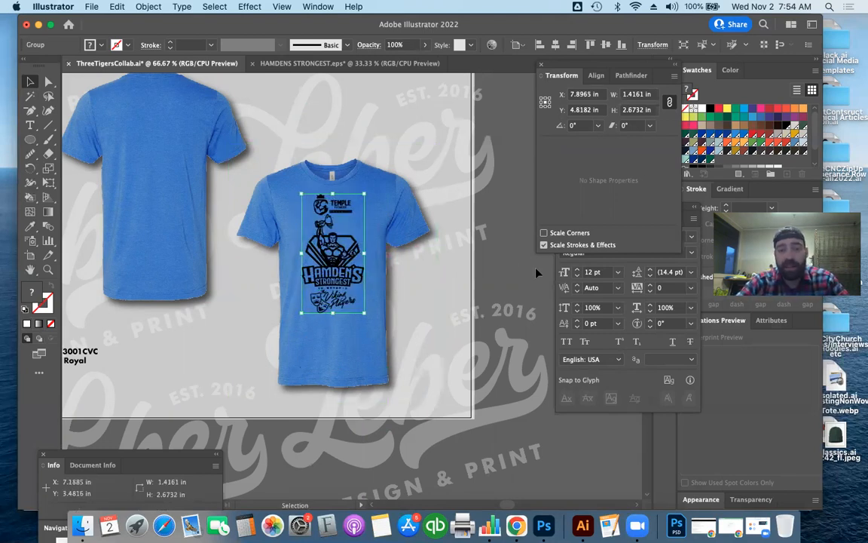
key("super+shift+a")
Scale the sponsor logo group beside the artboard down to about 5.38 by 5.06 in and move it over to the shirts.
key("super+minus")
key("super+minus")
key("super+minus")
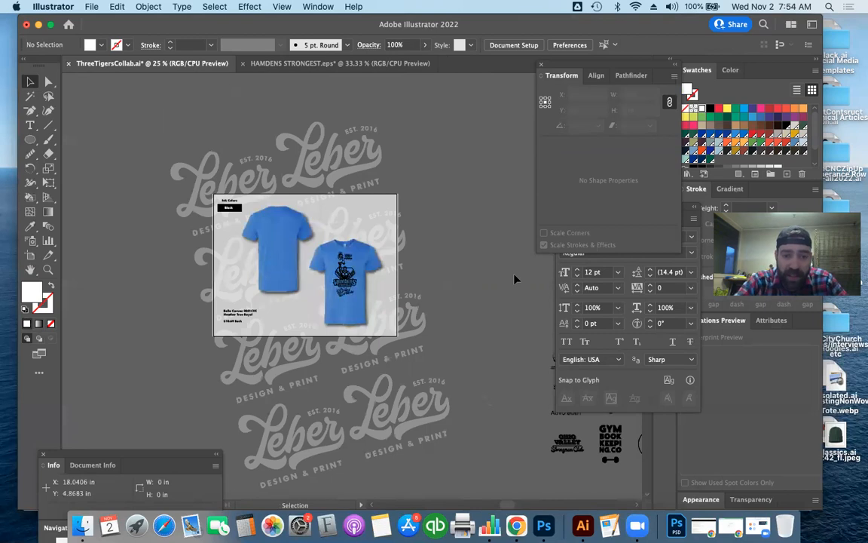
scroll(515, 279, "right", 5)
scroll(515, 279, "down", 3)
scroll(515, 278, "right", 2)
left_click_drag(280, 190, 411, 321)
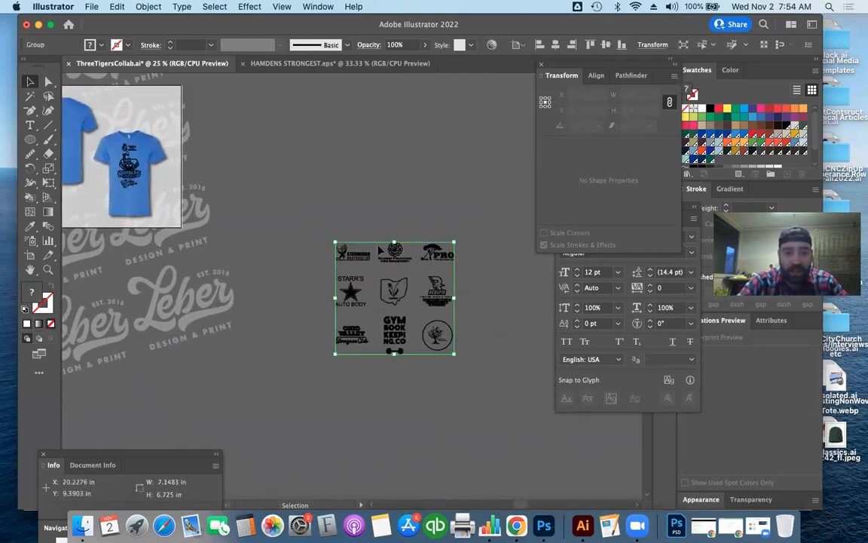
left_click_drag(457, 357, 426, 326)
left_click_drag(336, 269, 137, 200)
scroll(291, 245, "up", 2)
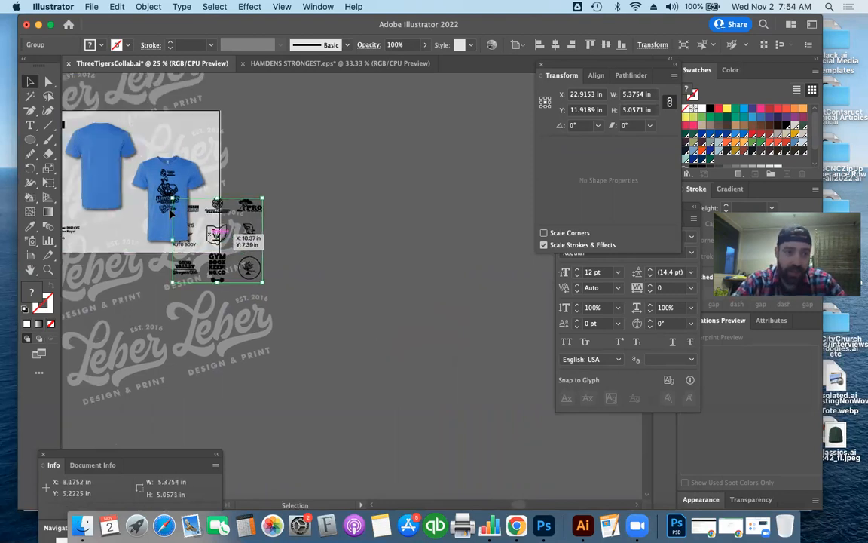
scroll(291, 246, "left", 2)
Bring the sponsor logo group to the front of the stacking order.
right_click(329, 282)
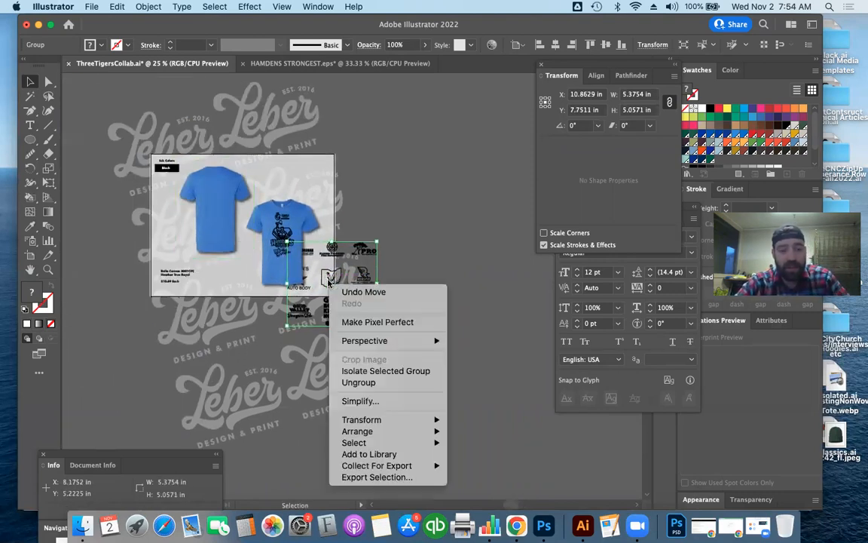
mouse_move(410, 430)
left_click(509, 432)
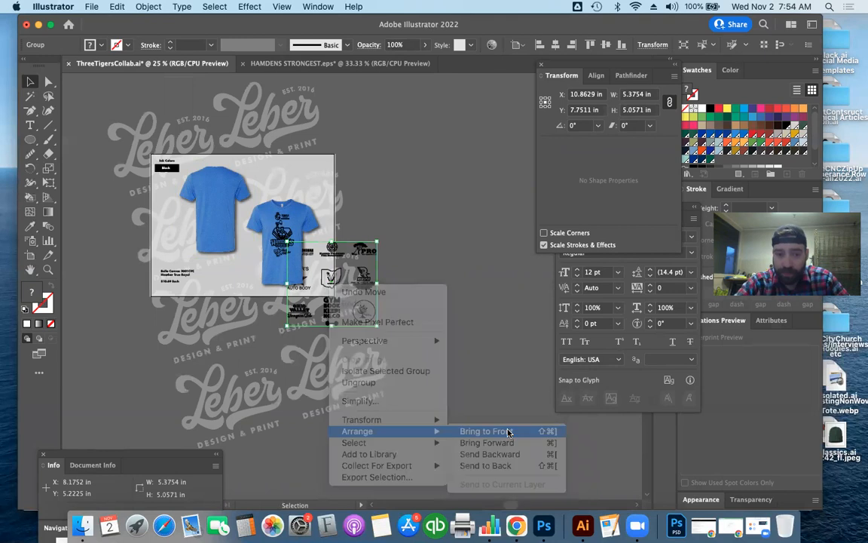
Place the sponsor logo group on the back shirt's upper area and reduce it to about 1.77 by 1.66 in.
left_click_drag(376, 326, 223, 194)
key("super+equal")
key("super+equal")
key("super+equal")
key("super+equal")
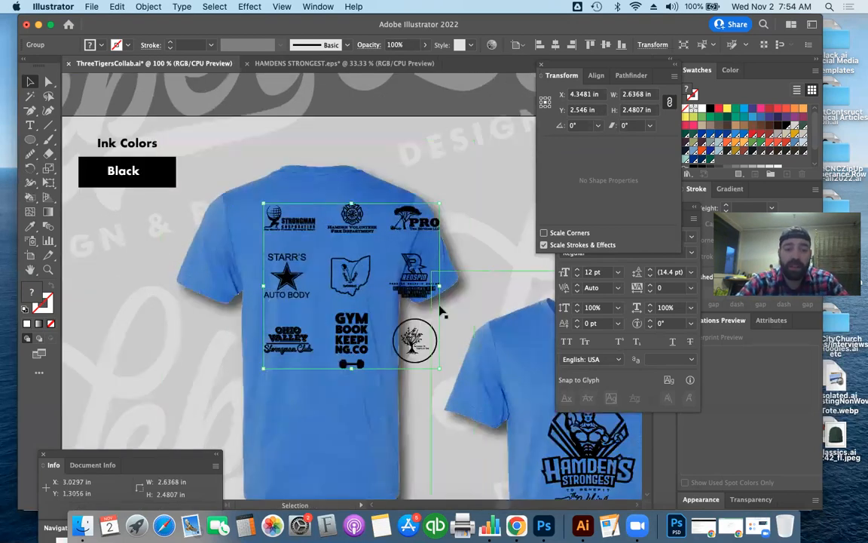
left_click_drag(439, 371, 381, 338)
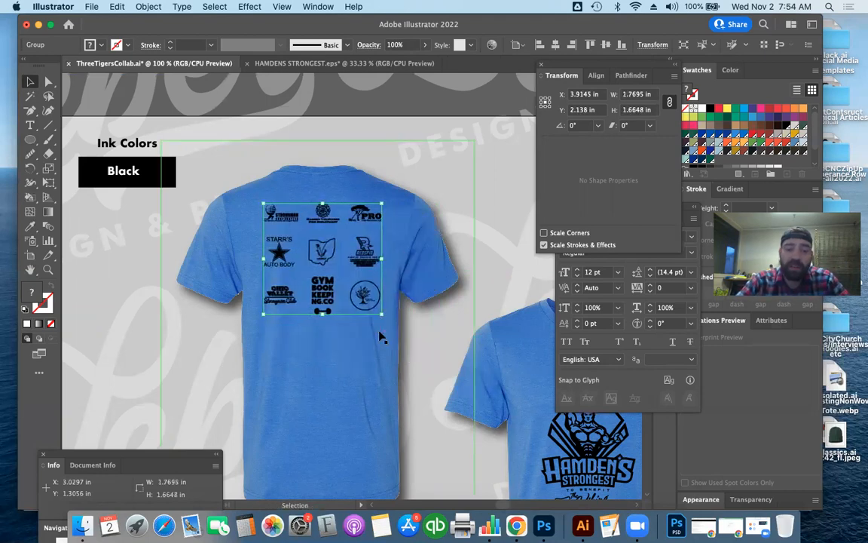
Nudge the sponsor logo group about 0.2 in down and slightly left to center it on the back shirt.
key("Down")
key("Down")
key("Down")
key("Down")
key("Down")
key("Down")
key("Down")
key("Down")
key("Down")
key("Down")
key("Down")
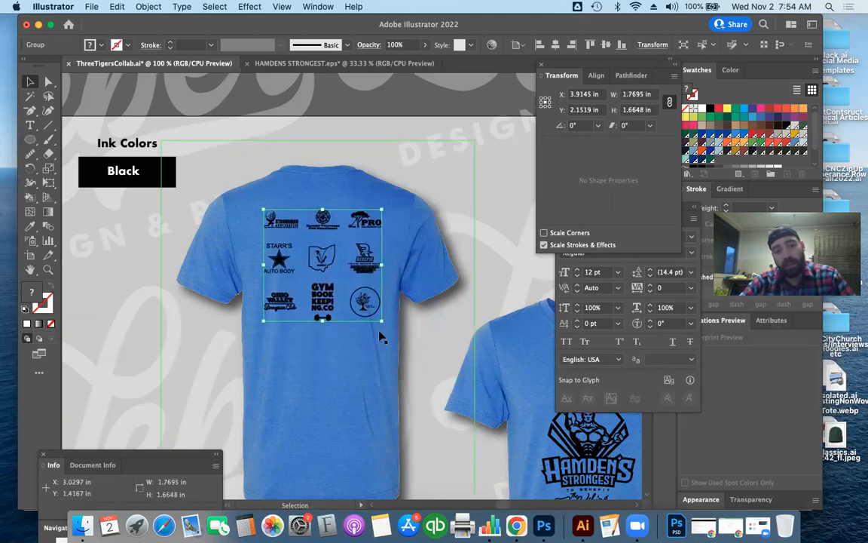
key("Down")
key("Down")
key("Down")
key("Left")
key("Left")
key("Left")
key("Left")
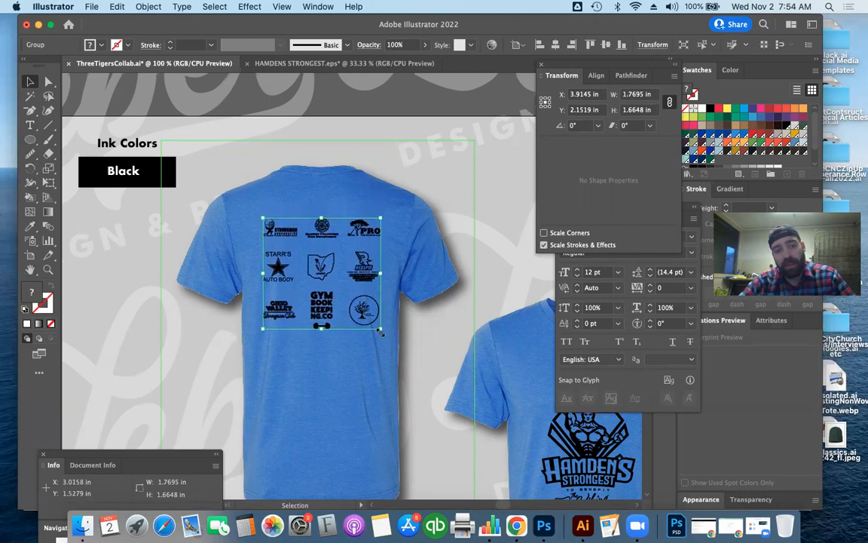
key("Up")
key("Up")
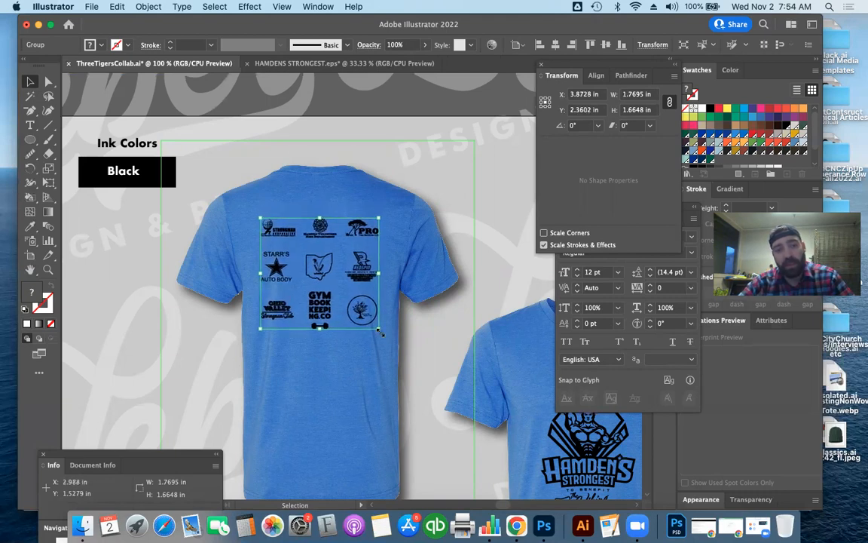
key("Right")
left_click(468, 108)
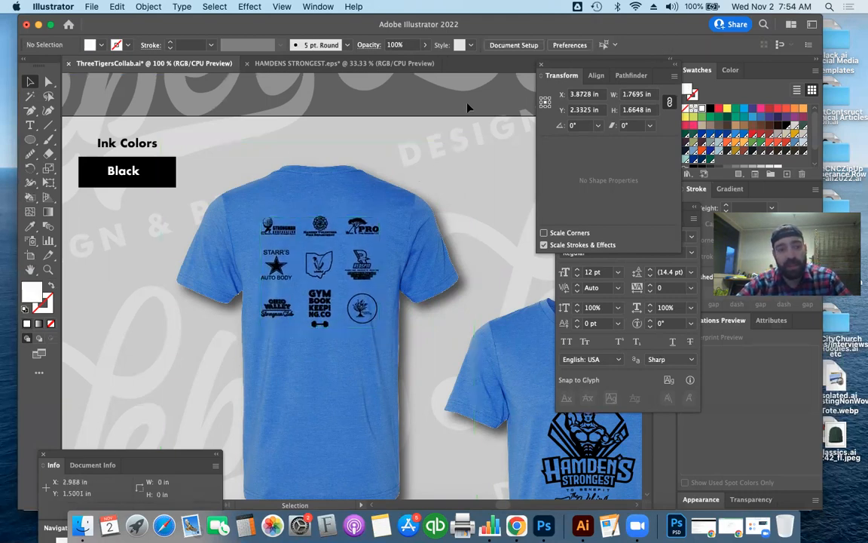
Shrink the sponsor logo group to about 1.67 by 1.57 in and nudge it slightly right to recenter it on the back shirt.
key("super+minus")
key("super+minus")
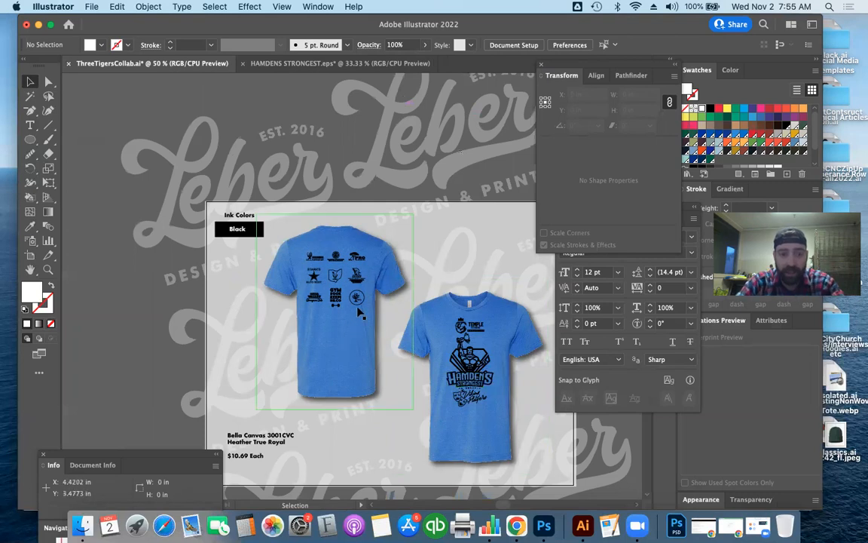
left_click(303, 251)
mouse_move(303, 252)
left_mouse_down()
mouse_move(282, 232)
mouse_move(303, 253)
left_mouse_up()
key("Right")
key("Right")
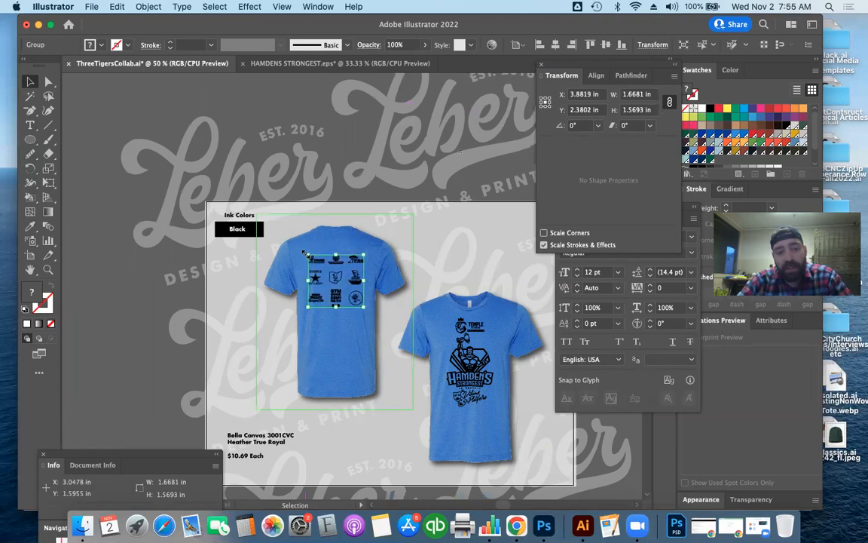
left_click(123, 281)
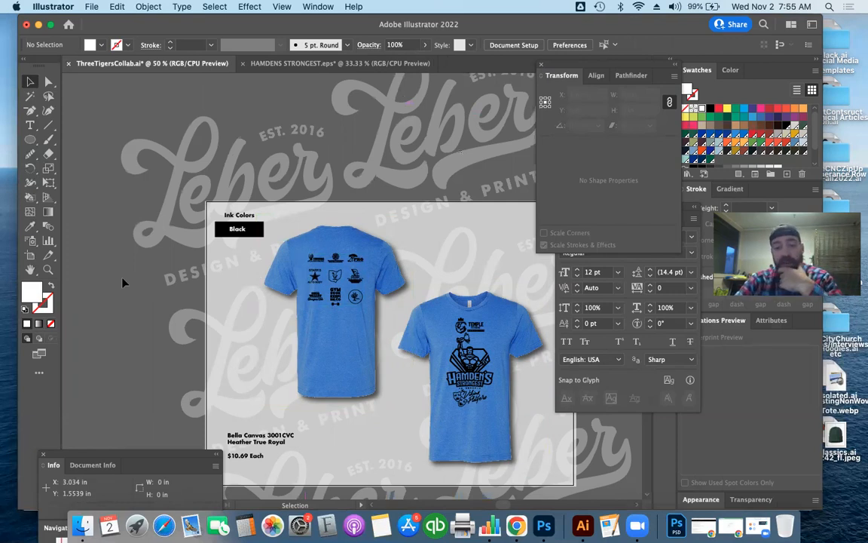
scroll(123, 282, "down", 5)
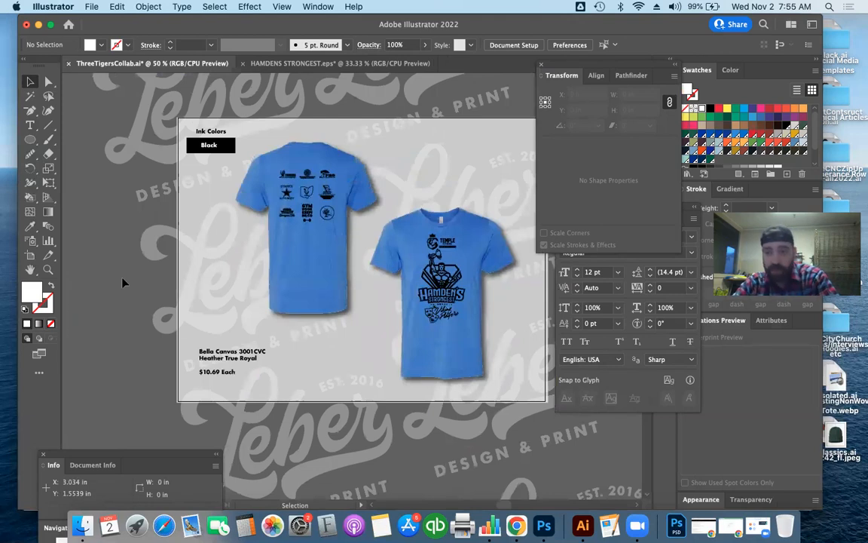
scroll(123, 280, "down", 3)
scroll(123, 280, "right", 3)
scroll(122, 280, "up", 7)
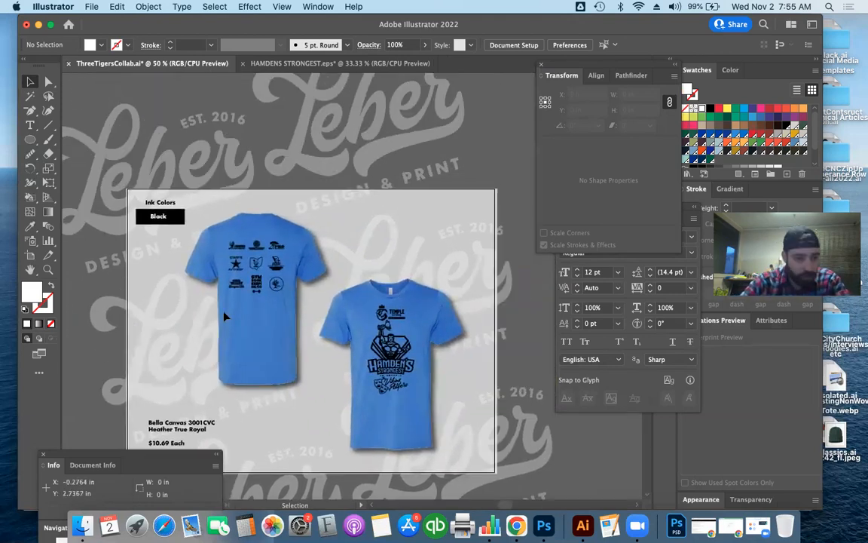
scroll(340, 302, "down", 3)
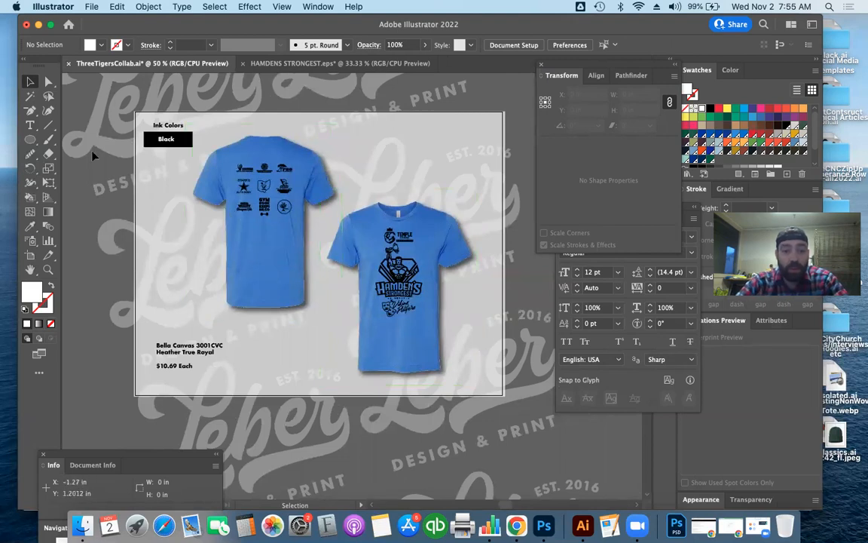
Save the mockup as a new Adobe Illustrator file named Hamden'sStrongest on the Desktop.
left_click(91, 6)
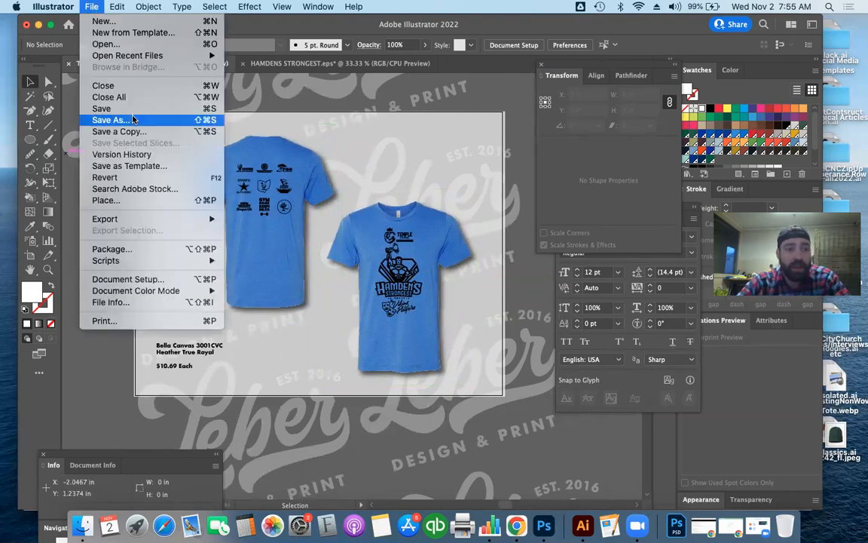
left_click(132, 123)
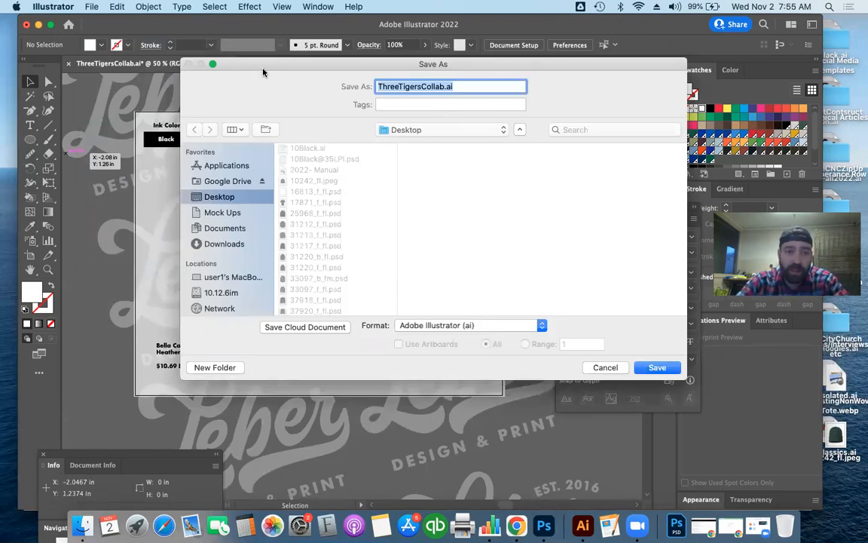
left_click_drag(267, 70, 375, 74)
type("H")
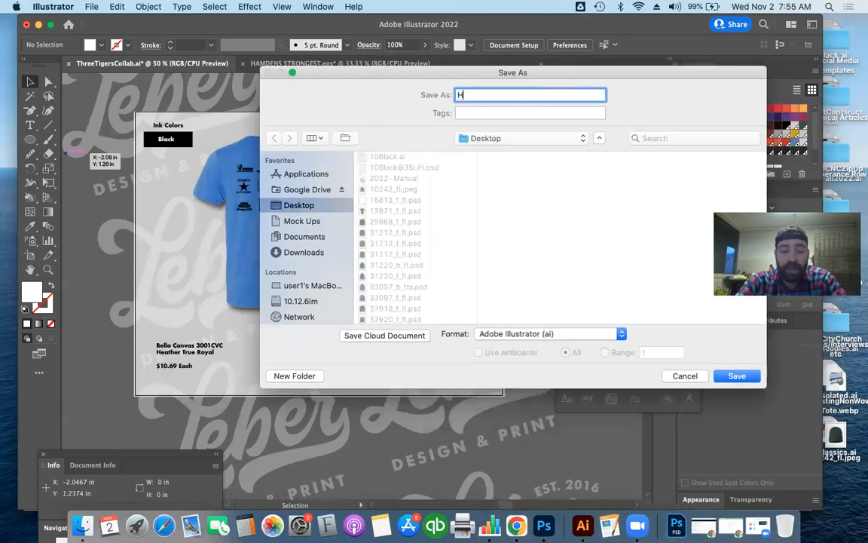
type("amden'sStrongest")
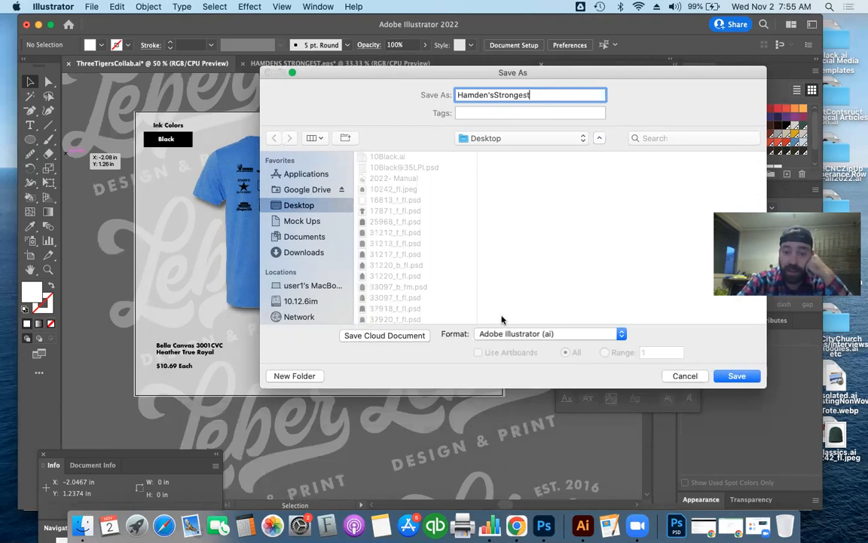
key("Return")
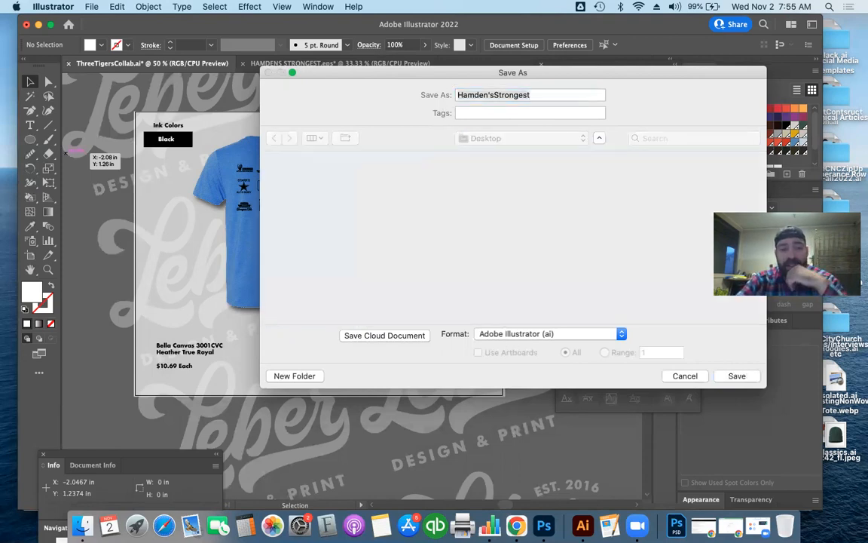
key("Return")
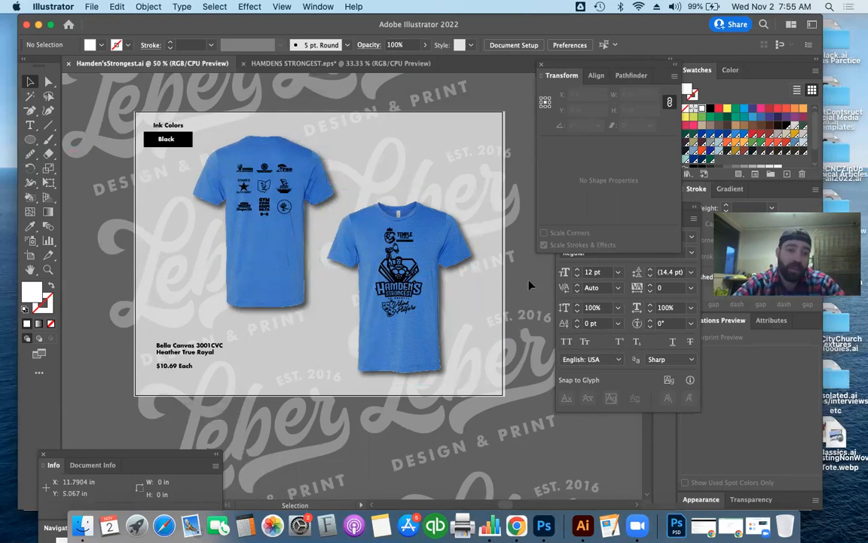
Export the mockup to the Desktop as Hamden'sStrongest.png using artboards, at High (300 ppi) resolution with a white background.
left_click(90, 7)
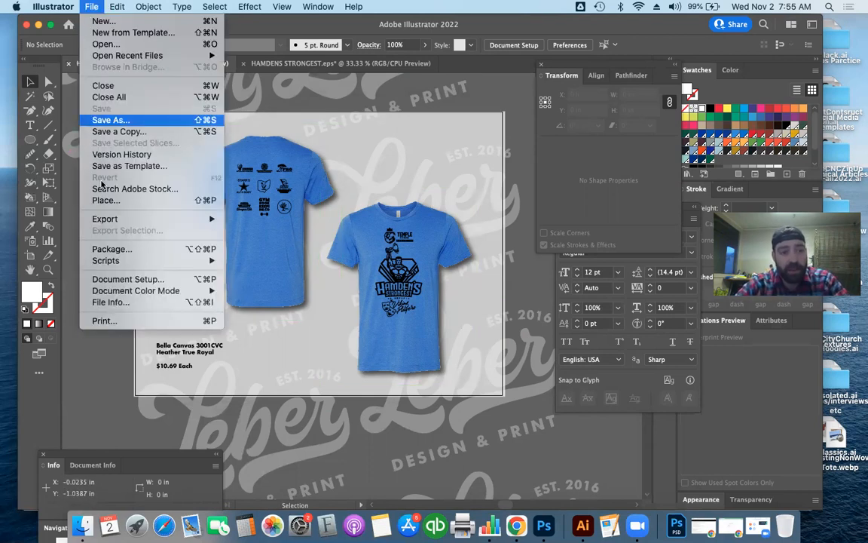
mouse_move(106, 218)
left_click(294, 232)
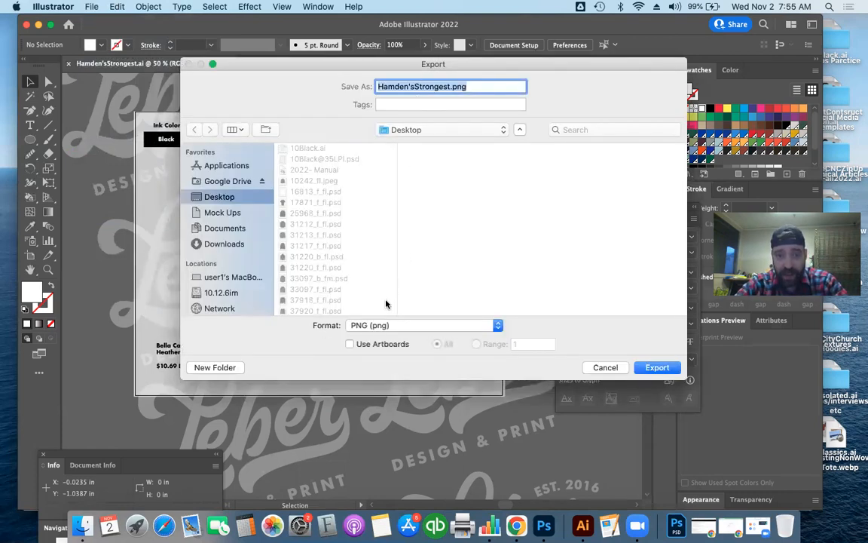
left_click(349, 344)
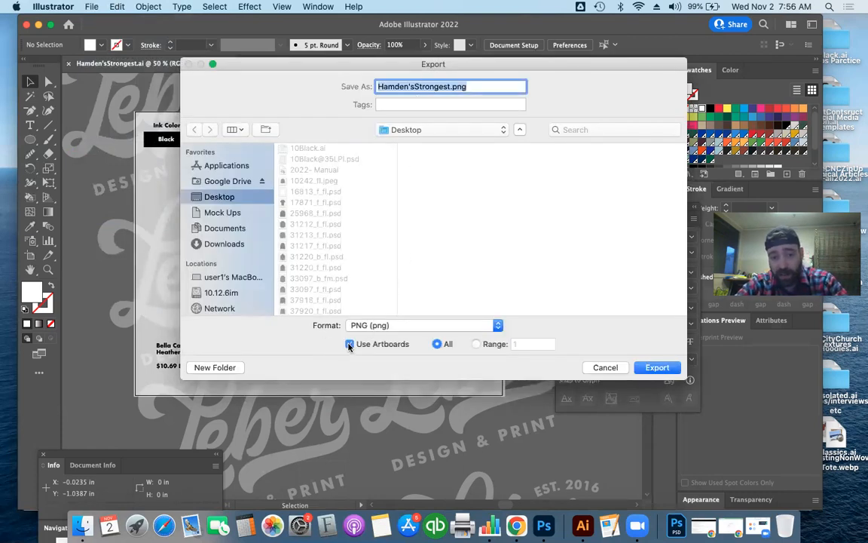
left_click(656, 367)
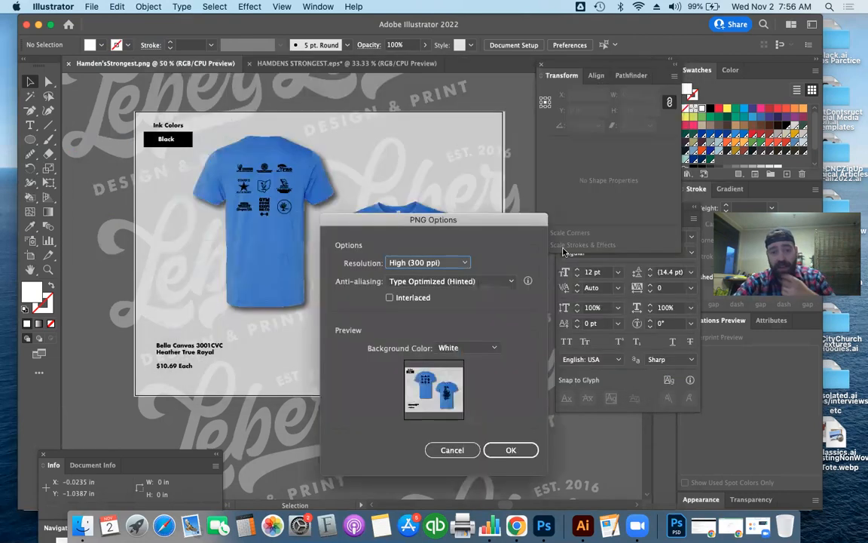
left_click(506, 448)
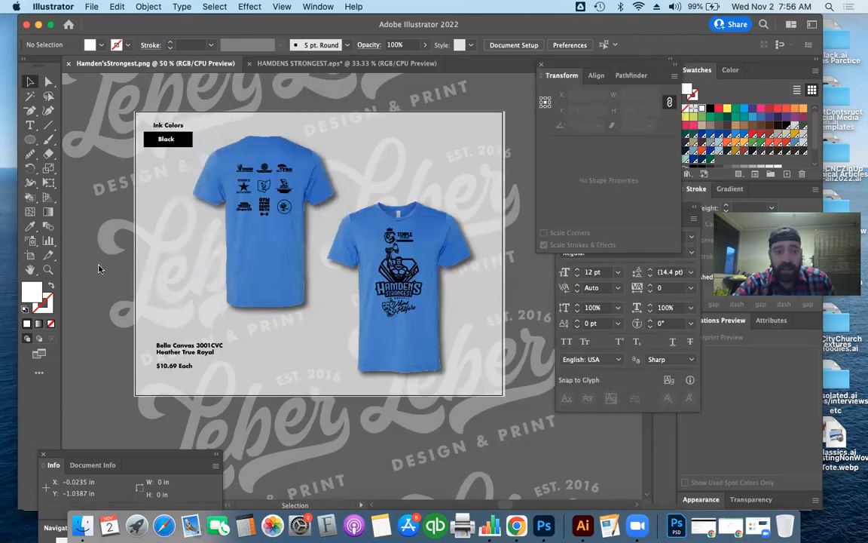